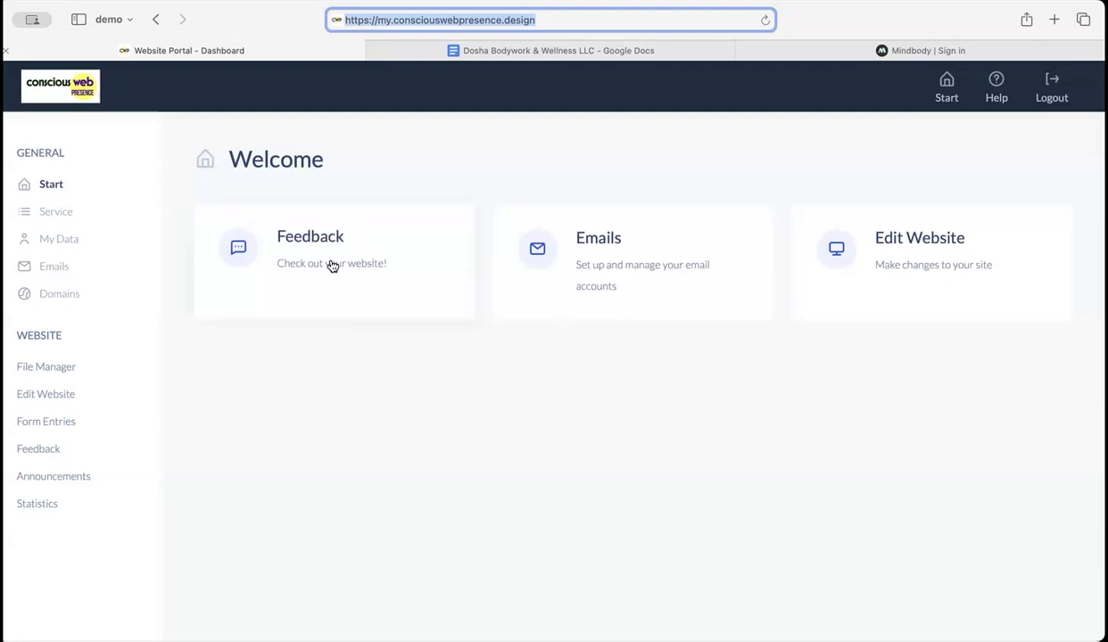
Step: Look through the portal's general pages: email management with webmail, service requests, contact data and domains
{"action": "left_click", "coordinate": [618, 259]}
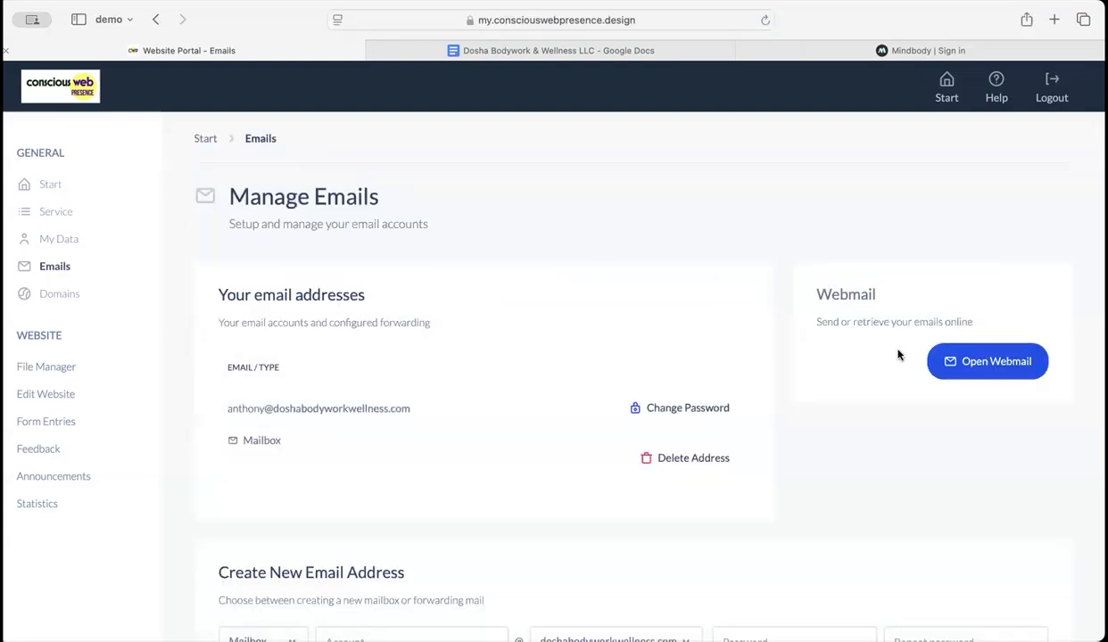
{"action": "left_click", "coordinate": [989, 368]}
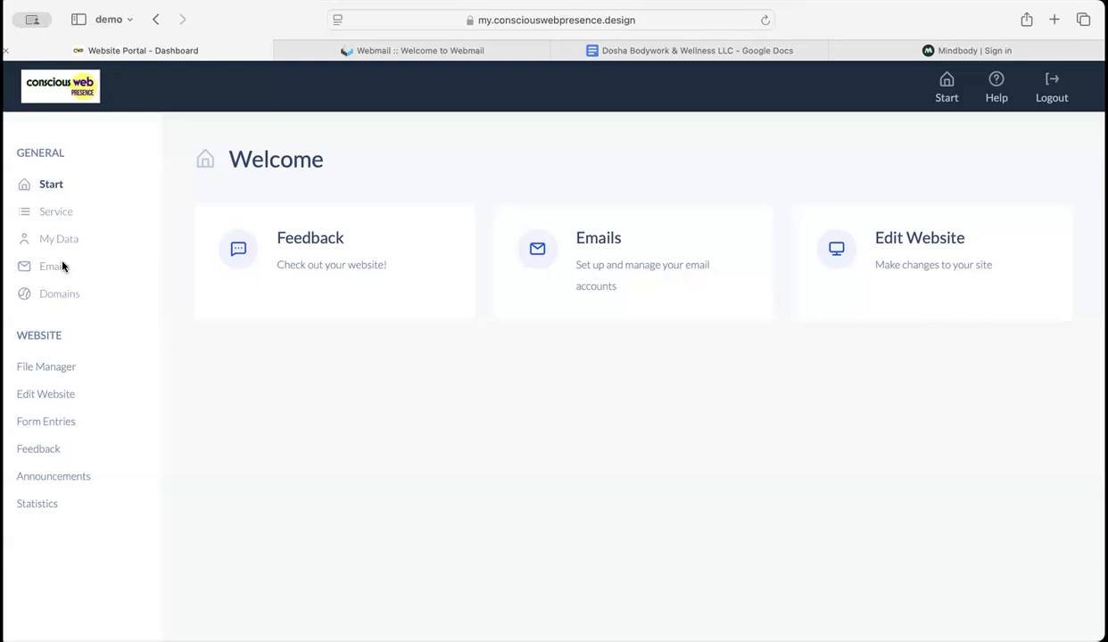
{"action": "left_click", "coordinate": [57, 215]}
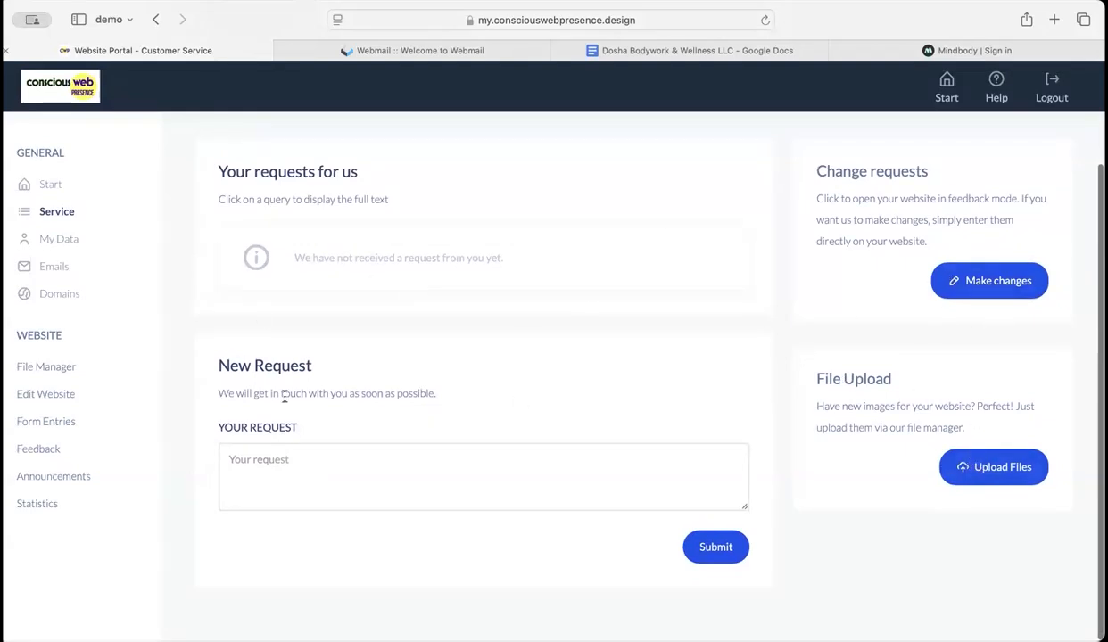
{"action": "left_click", "coordinate": [360, 451]}
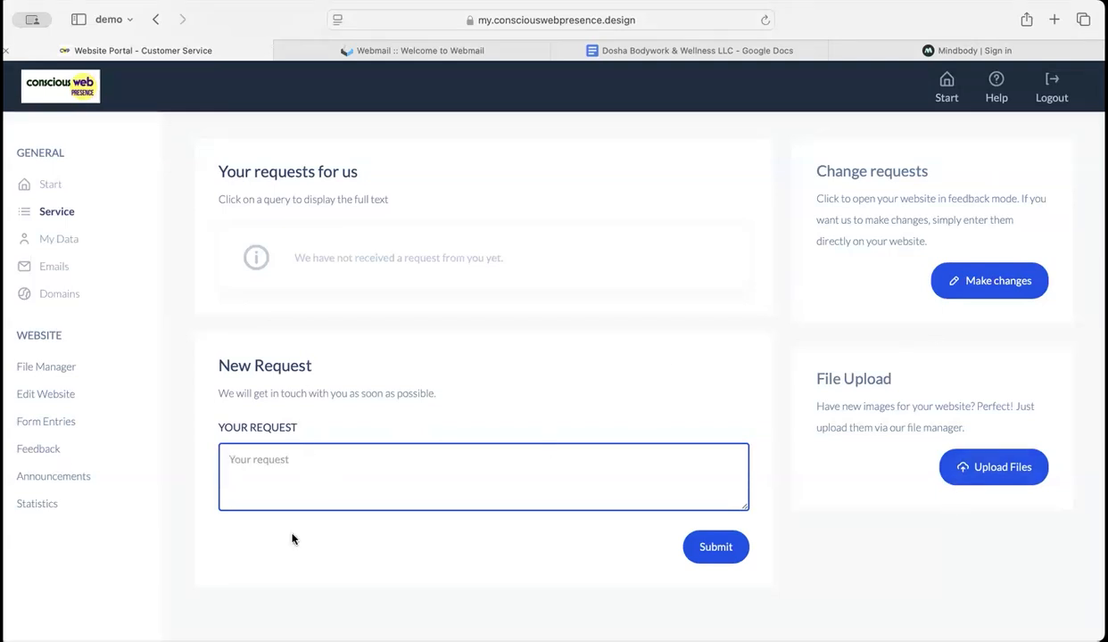
{"action": "left_click", "coordinate": [60, 243]}
{"action": "scroll", "coordinate": [332, 344], "scroll_direction": "down", "scroll_amount": 5}
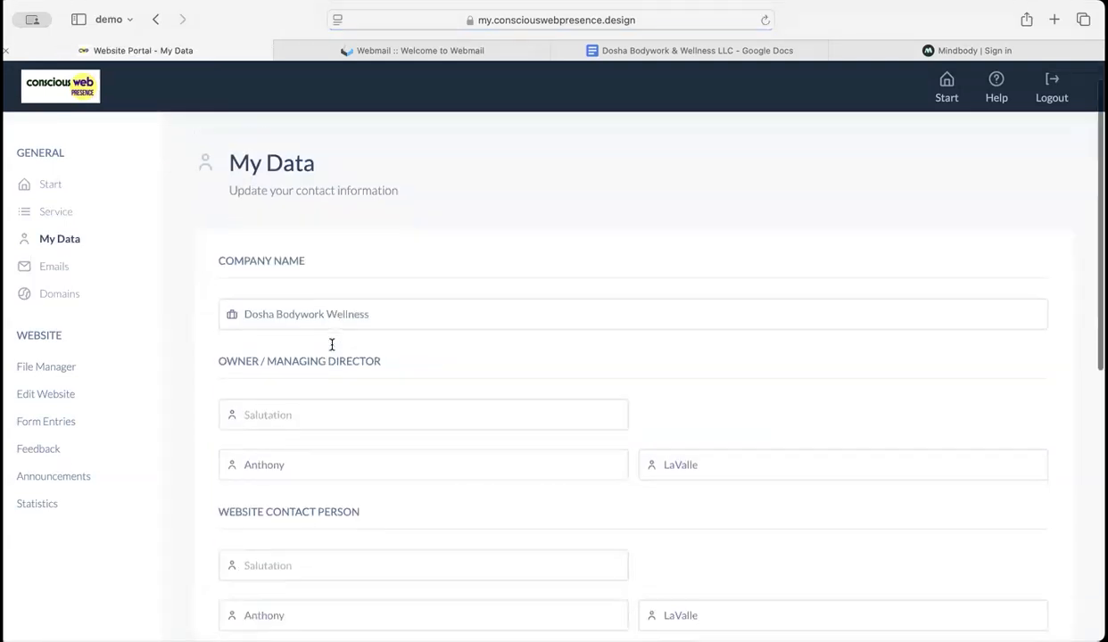
{"action": "scroll", "coordinate": [332, 345], "scroll_direction": "down", "scroll_amount": 5}
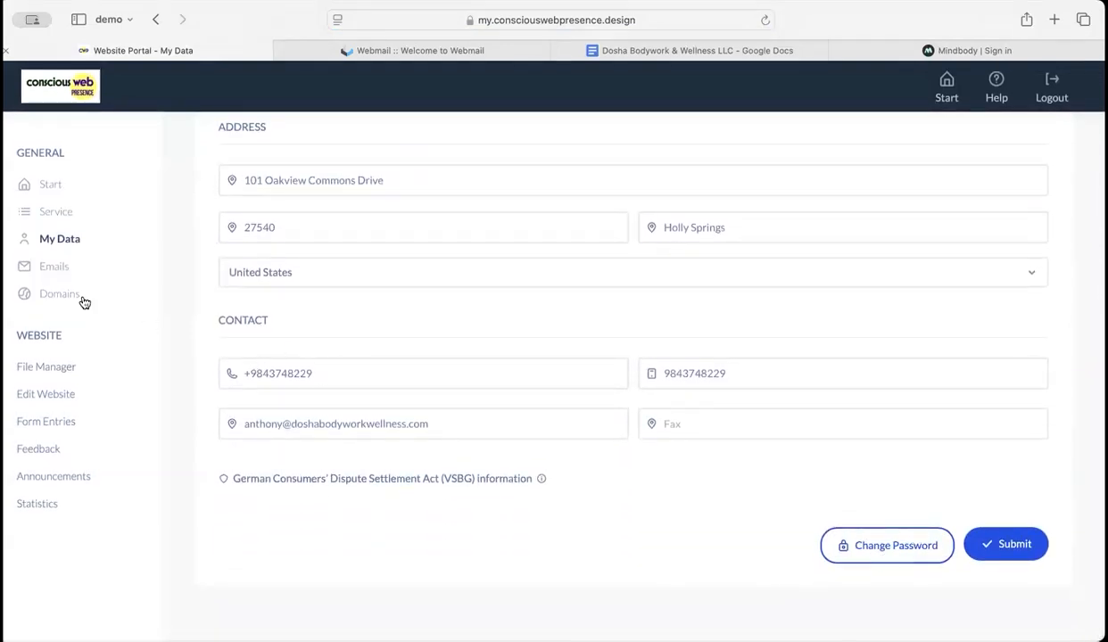
{"action": "left_click", "coordinate": [56, 268]}
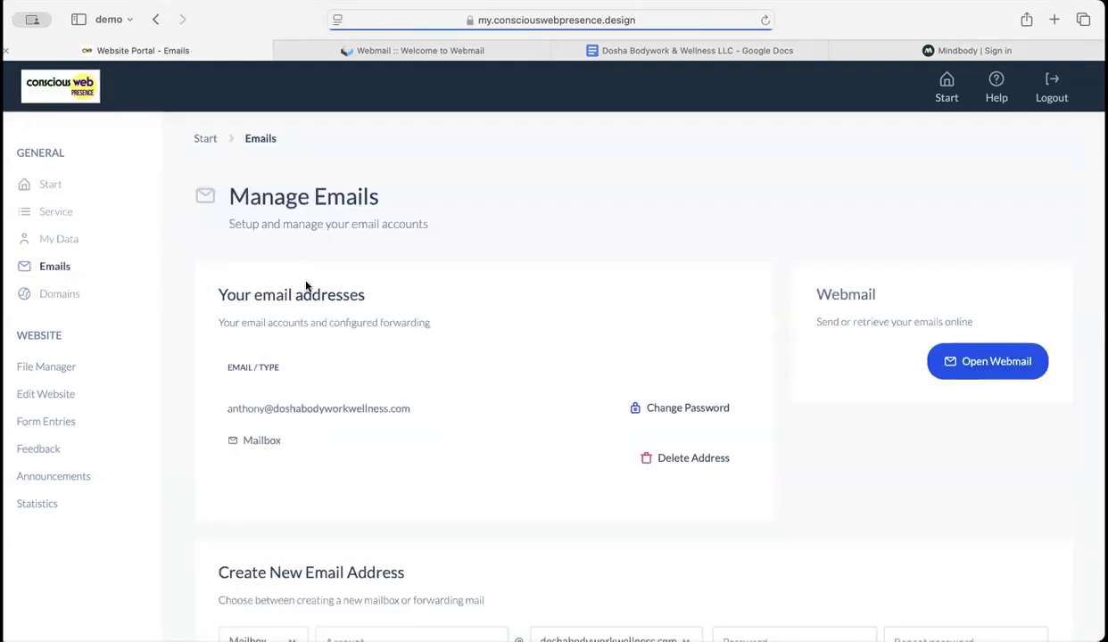
{"action": "left_click", "coordinate": [69, 296]}
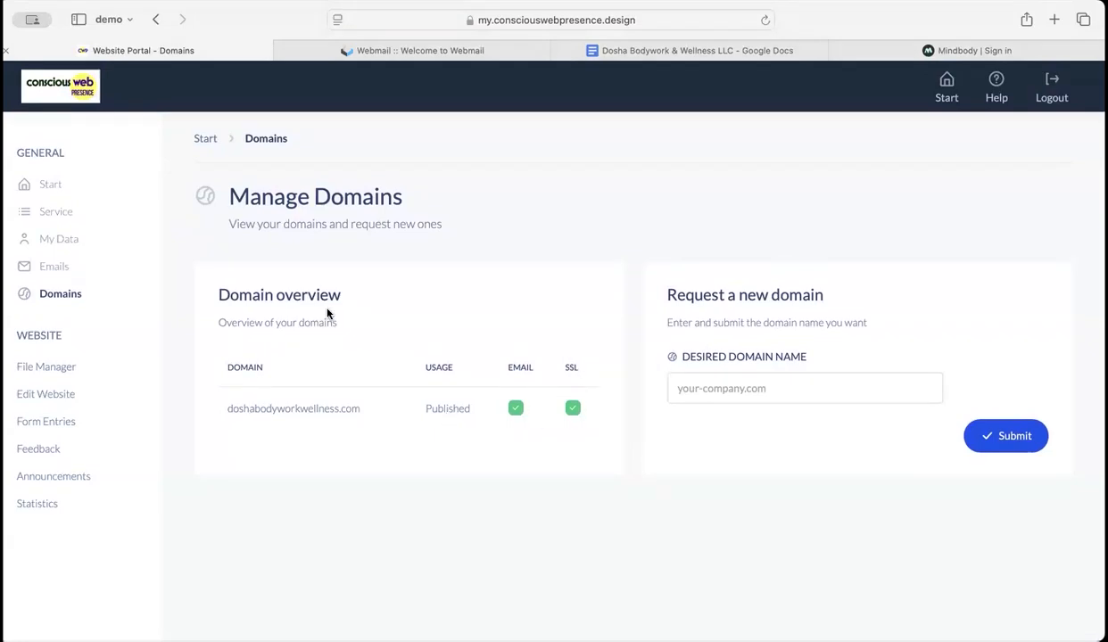
Step: Browse the uploaded images in the File Manager and look at the Announcements form
{"action": "left_click", "coordinate": [59, 373]}
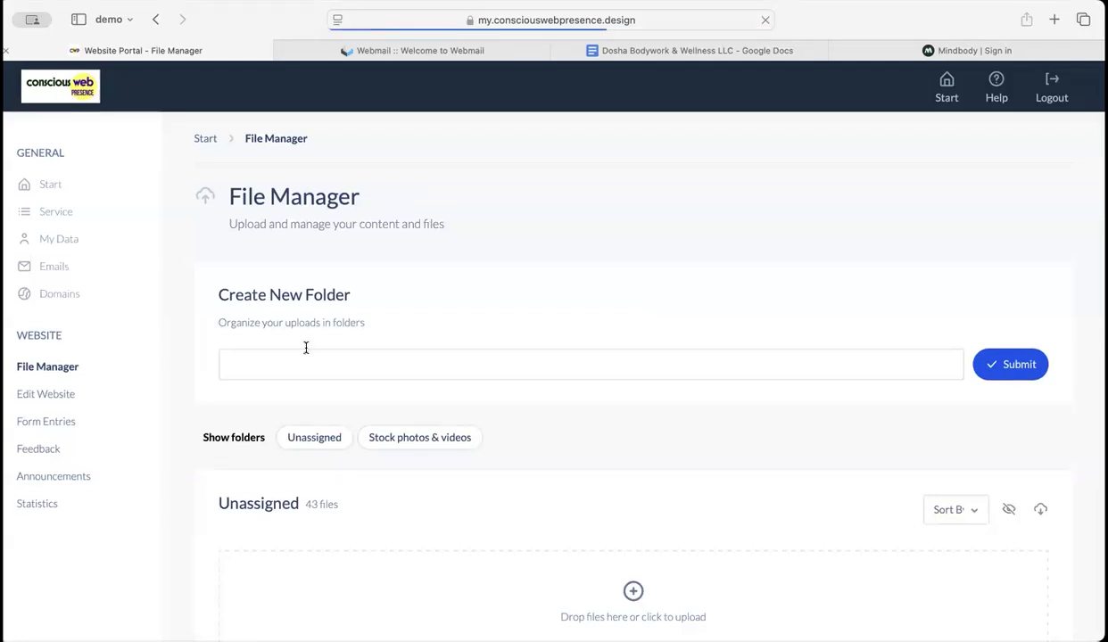
{"action": "scroll", "coordinate": [317, 359], "scroll_direction": "down", "scroll_amount": 5}
{"action": "scroll", "coordinate": [317, 360], "scroll_direction": "down", "scroll_amount": 2}
{"action": "scroll", "coordinate": [347, 410], "scroll_direction": "up", "scroll_amount": 5}
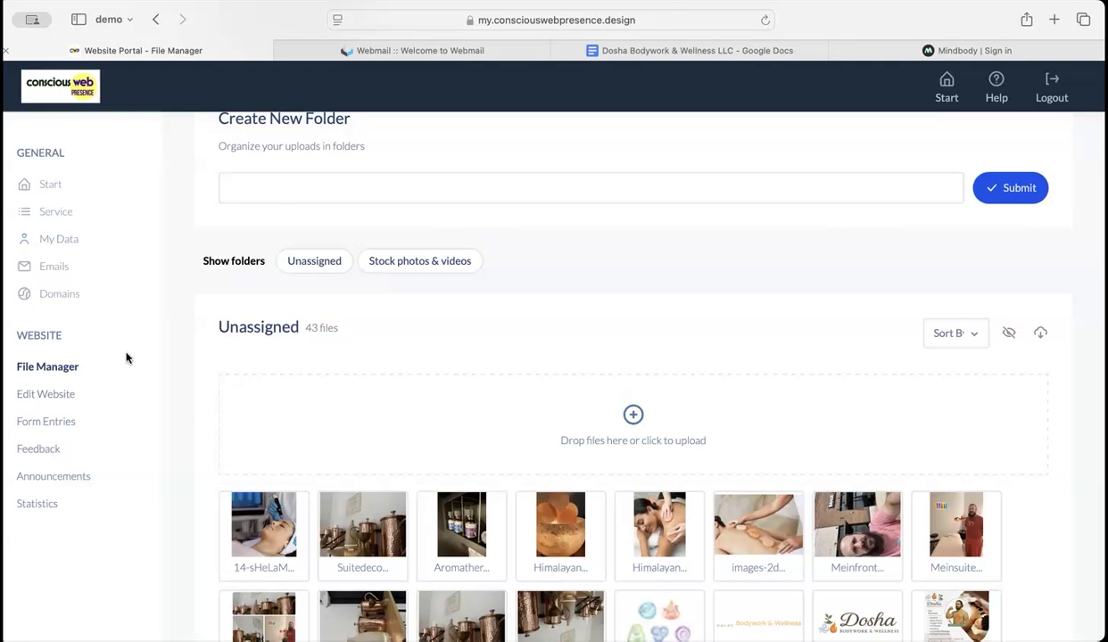
{"action": "left_click", "coordinate": [90, 474]}
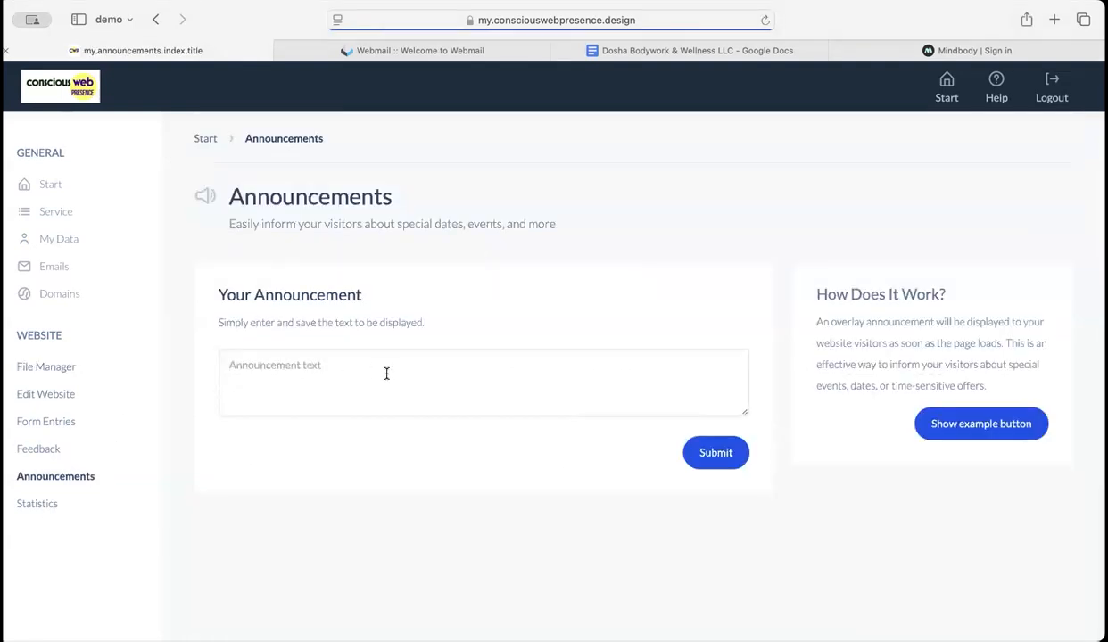
{"action": "left_click", "coordinate": [243, 373]}
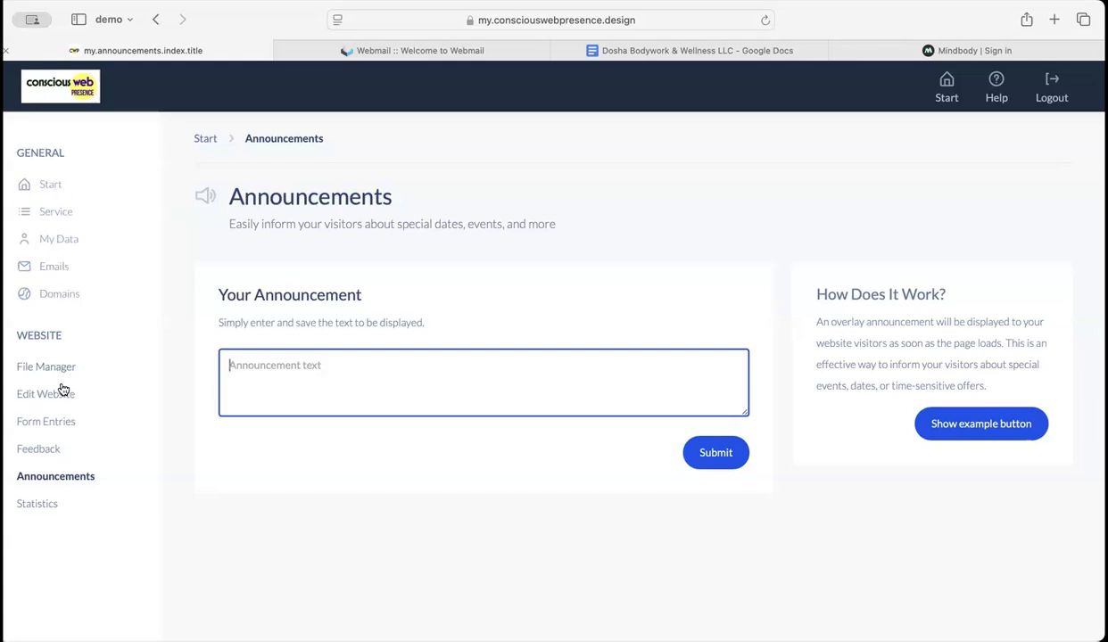
Step: Return to the portal's start page and launch the website in edit mode
{"action": "left_click", "coordinate": [41, 182]}
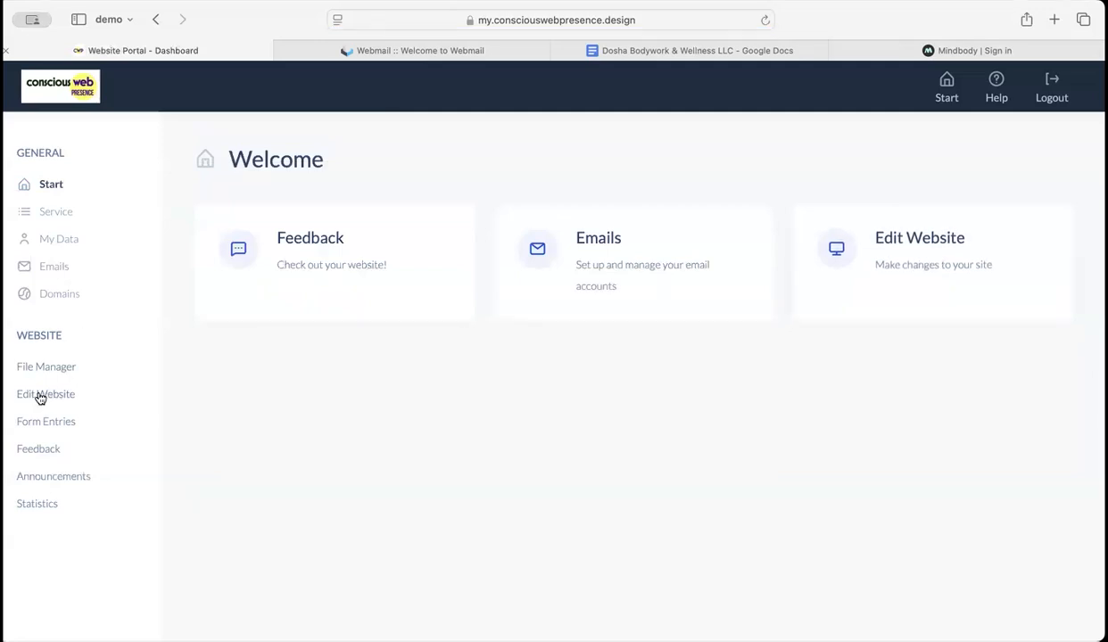
{"action": "left_click", "coordinate": [923, 247]}
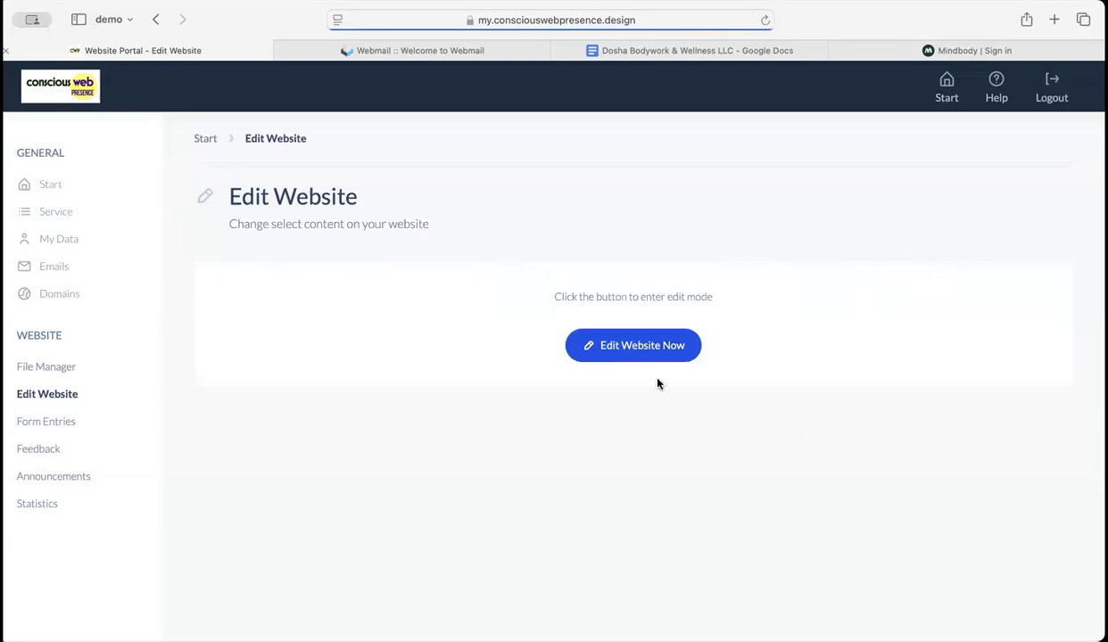
{"action": "left_click", "coordinate": [632, 346]}
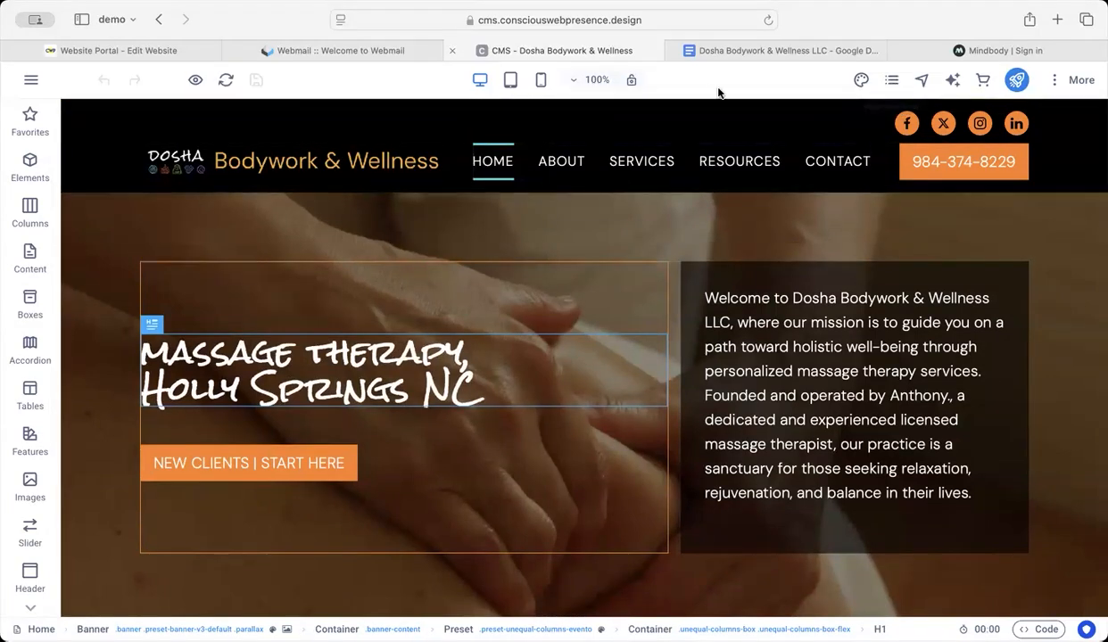
Step: Open the page "Massage Reviews in Holly Springs NC - Share a Testimonial" from the site's page list for editing
{"action": "left_click", "coordinate": [893, 83]}
{"action": "scroll", "coordinate": [830, 471], "scroll_direction": "down", "scroll_amount": 5}
{"action": "scroll", "coordinate": [829, 471], "scroll_direction": "down", "scroll_amount": 5}
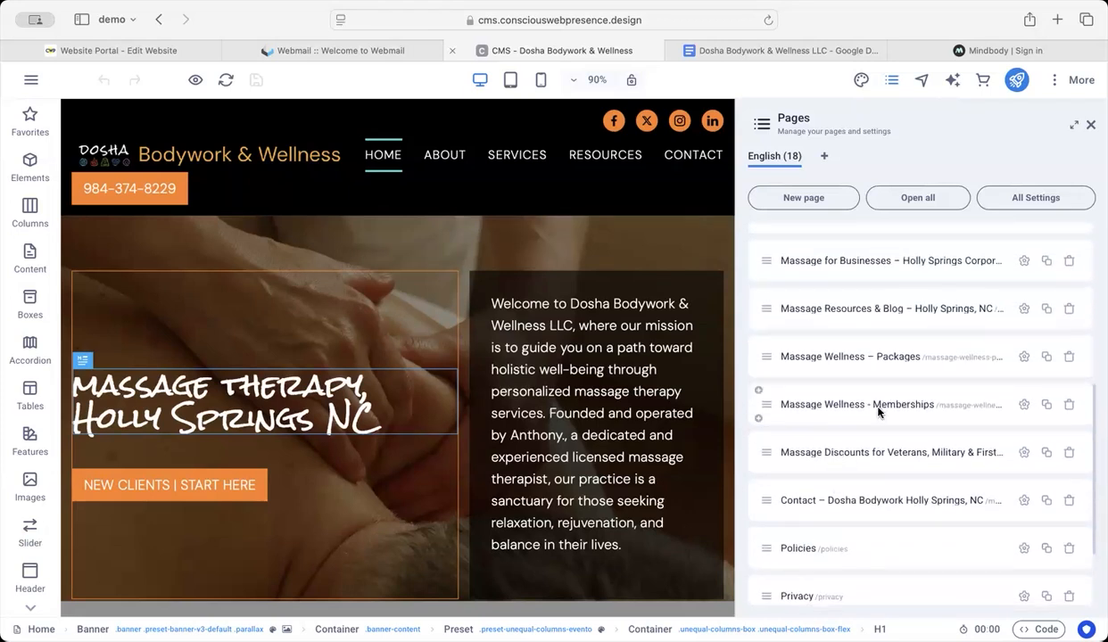
{"action": "scroll", "coordinate": [895, 453], "scroll_direction": "up", "scroll_amount": 5}
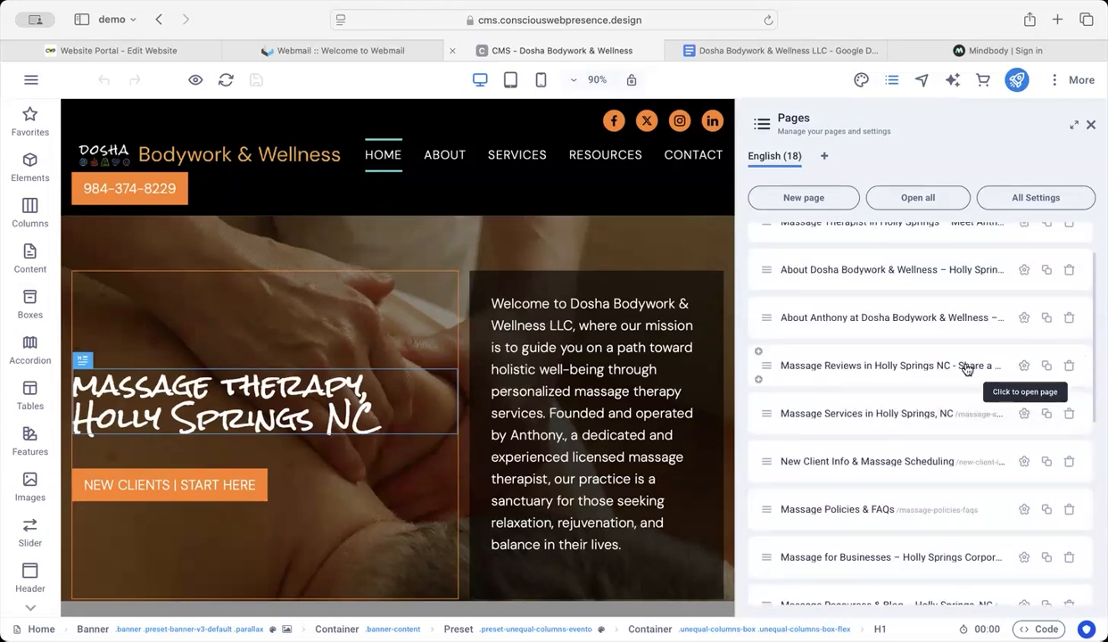
{"action": "left_click", "coordinate": [1000, 366]}
{"action": "left_click", "coordinate": [130, 77]}
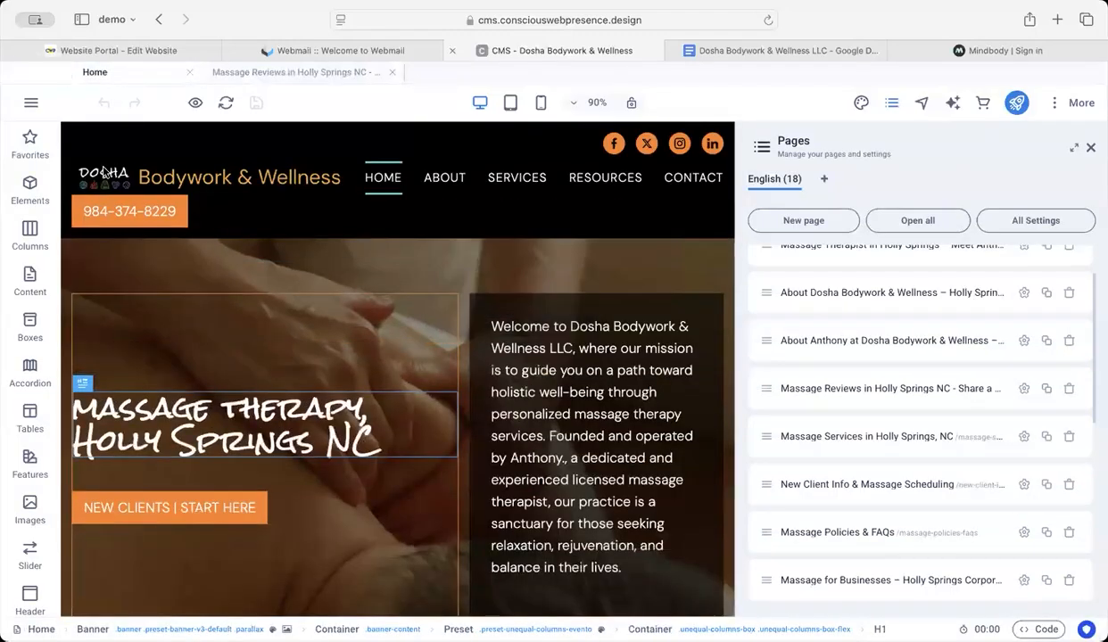
{"action": "left_click", "coordinate": [286, 78]}
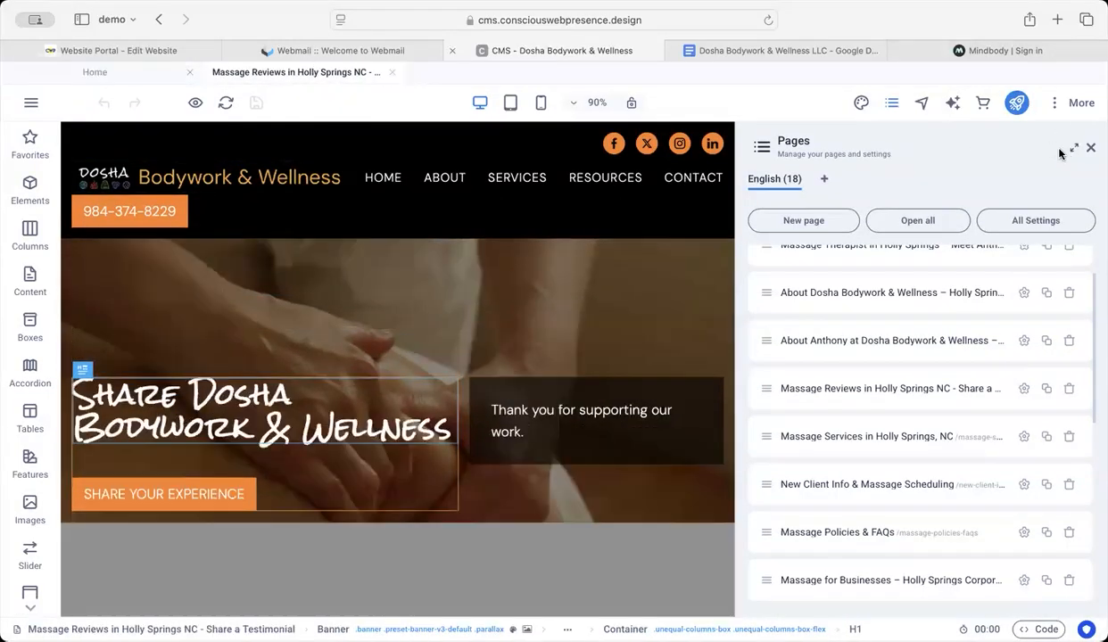
{"action": "left_click", "coordinate": [1090, 149]}
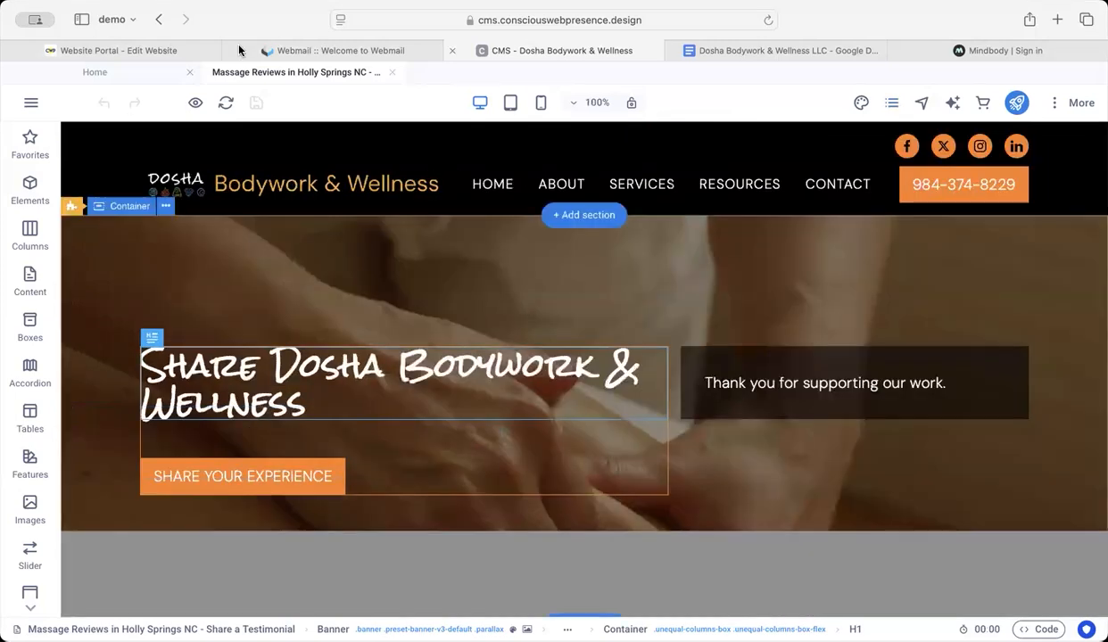
Step: Replace the "New Clients" headline text with "Reviews from Mindbody"
{"action": "scroll", "coordinate": [352, 409], "scroll_direction": "down", "scroll_amount": 10}
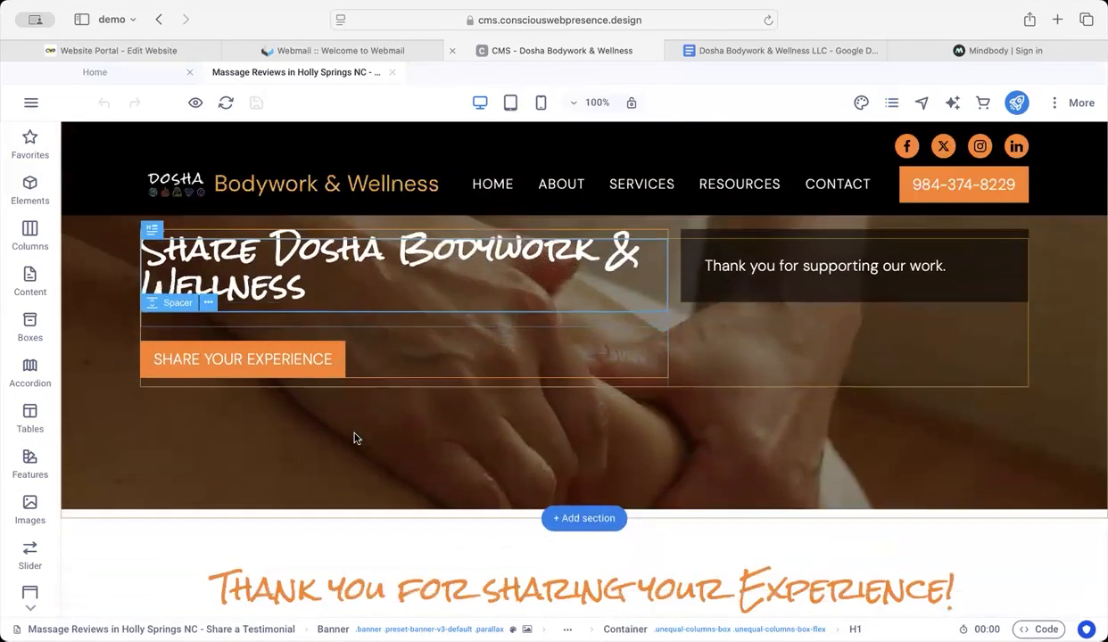
{"action": "scroll", "coordinate": [355, 437], "scroll_direction": "down", "scroll_amount": 8}
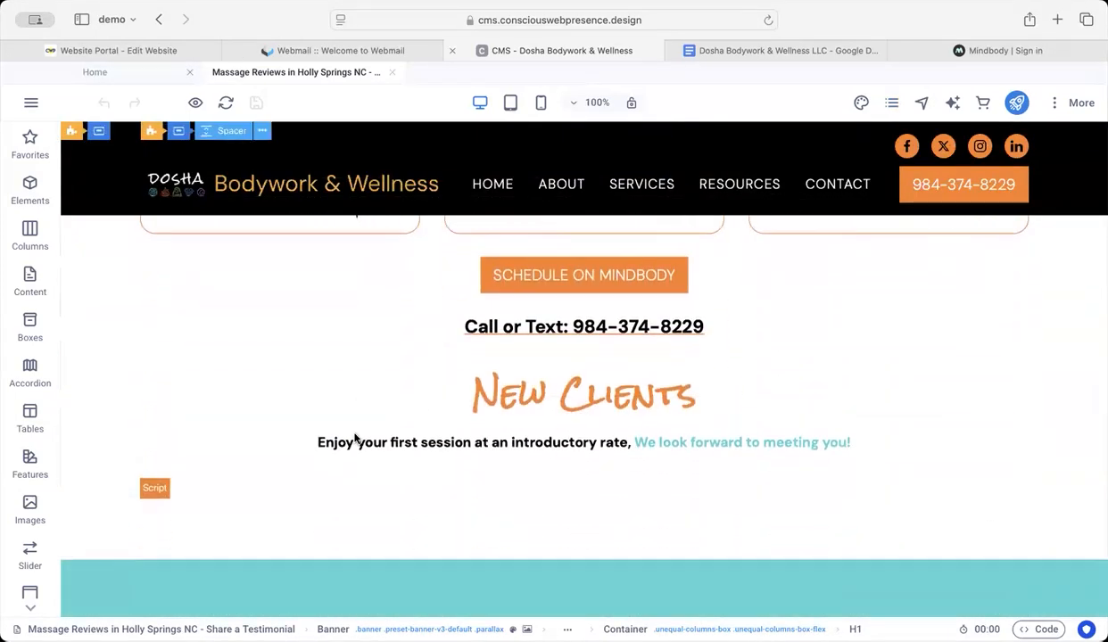
{"action": "left_click", "coordinate": [530, 402]}
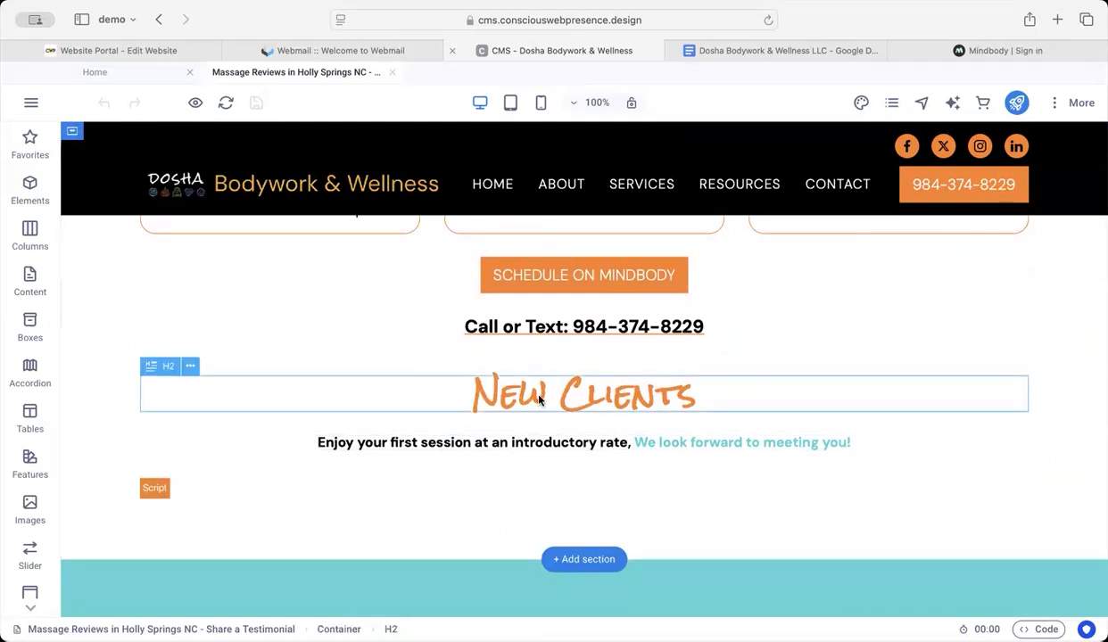
{"action": "scroll", "coordinate": [873, 485], "scroll_direction": "down", "scroll_amount": 3}
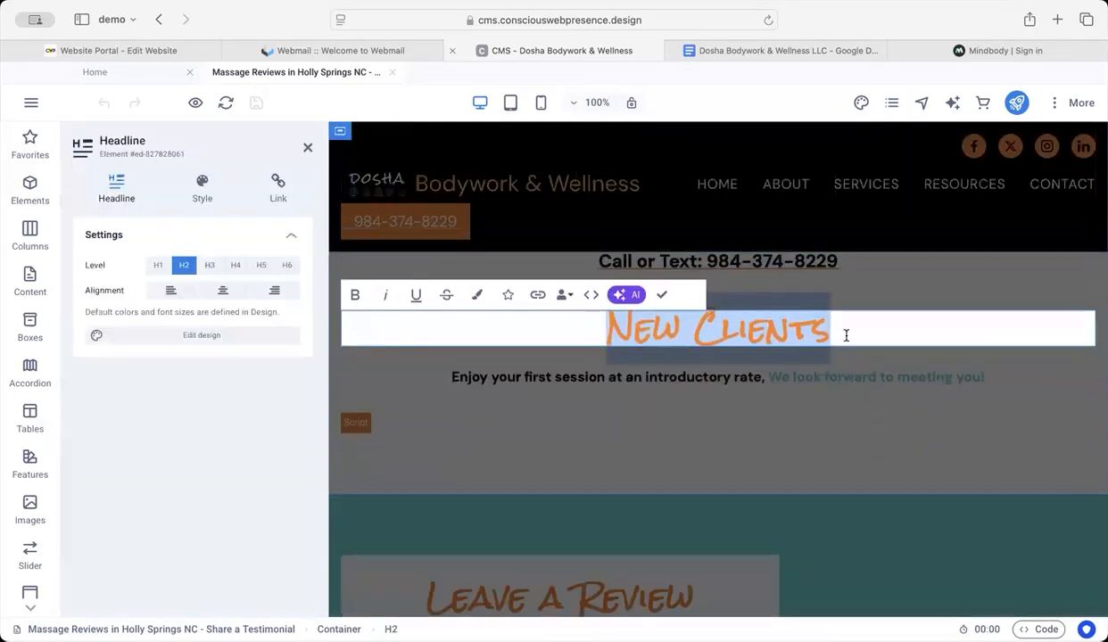
{"action": "type", "text": "Tes"}
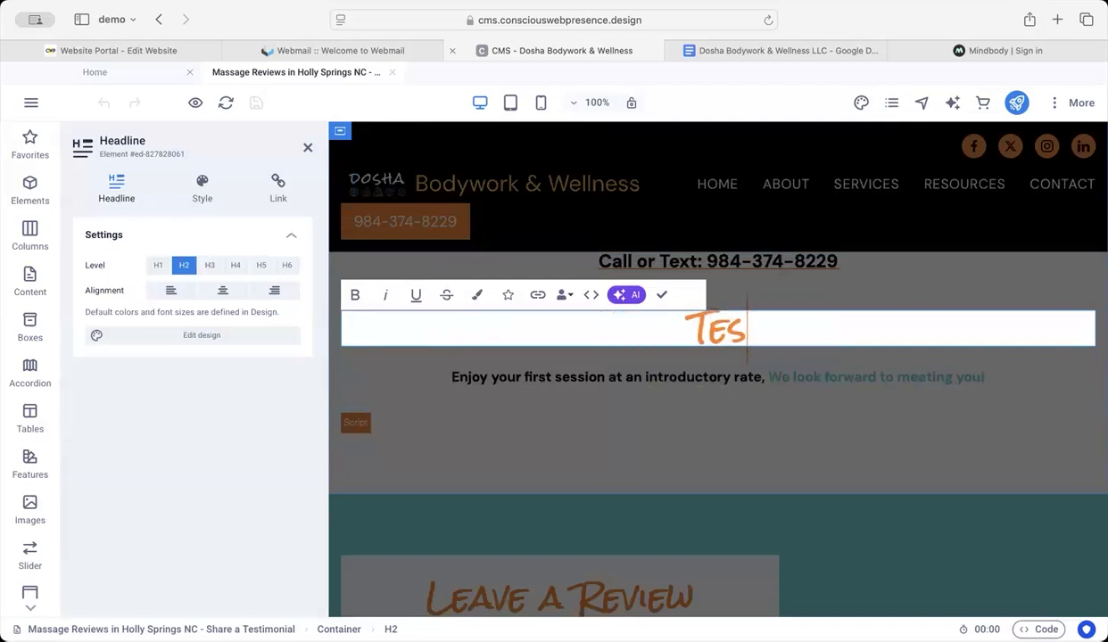
{"action": "key", "text": "BackSpace"}
{"action": "key", "text": "BackSpace"}
{"action": "key", "text": "BackSpace"}
{"action": "type", "text": "Review"}
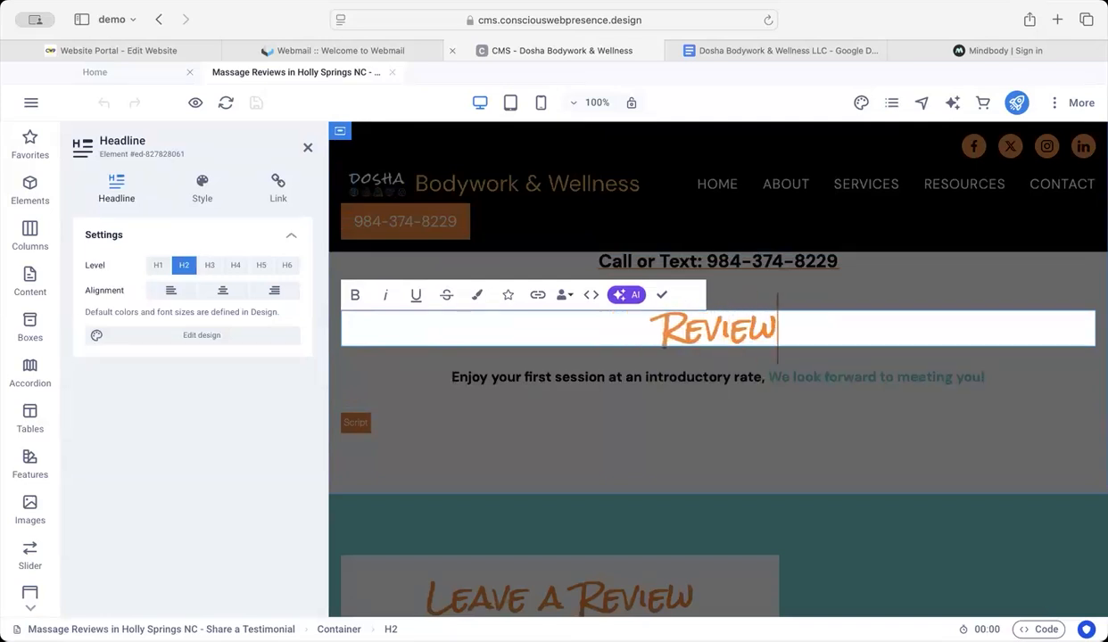
{"action": "type", "text": "s from Mindb"}
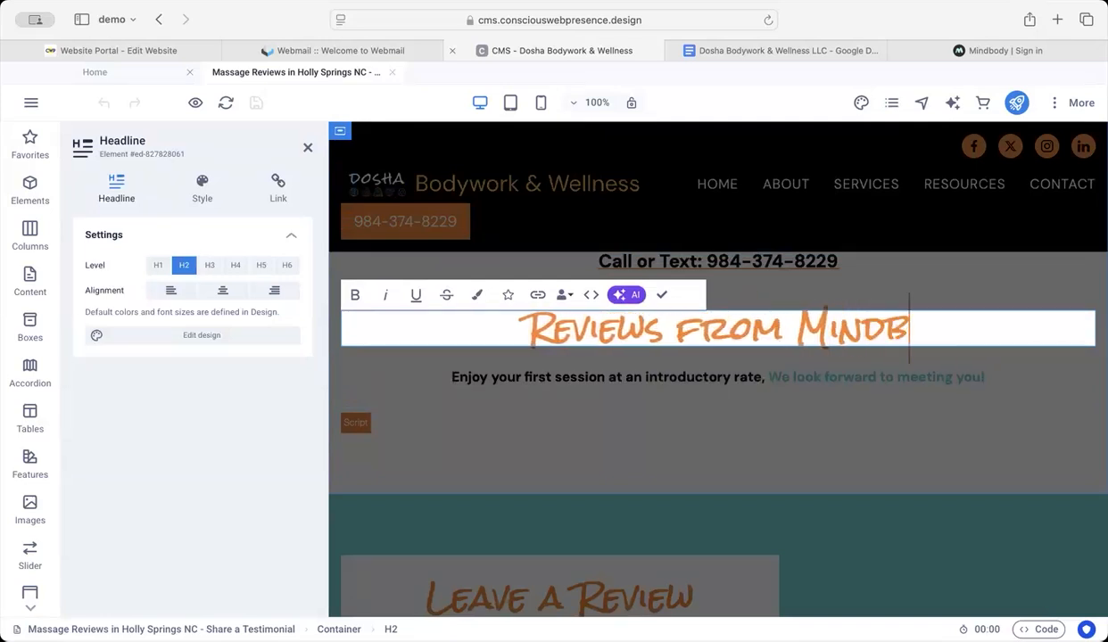
{"action": "type", "text": "ody"}
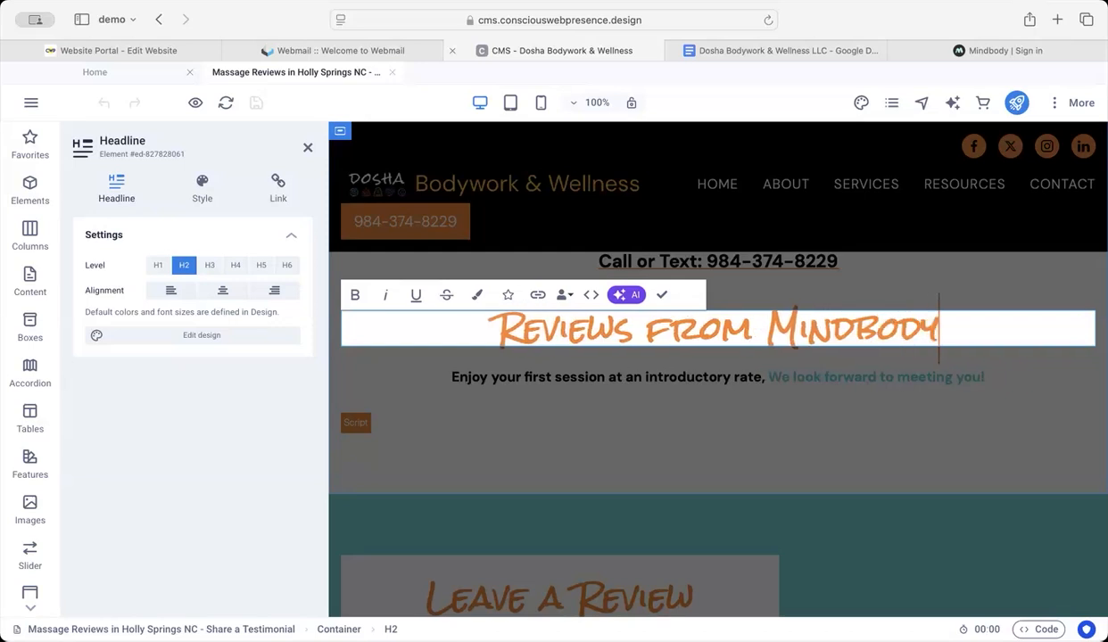
Step: Delete the introductory-rate line beneath the "Reviews from Mindbody" headline
{"action": "left_click", "coordinate": [832, 380]}
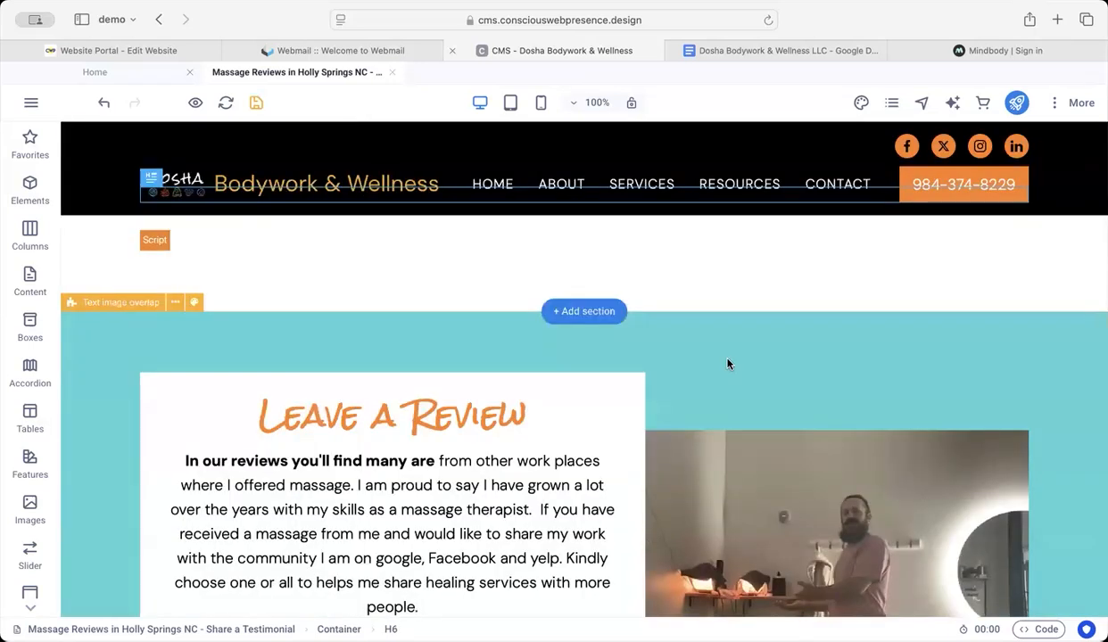
{"action": "key", "text": "Delete"}
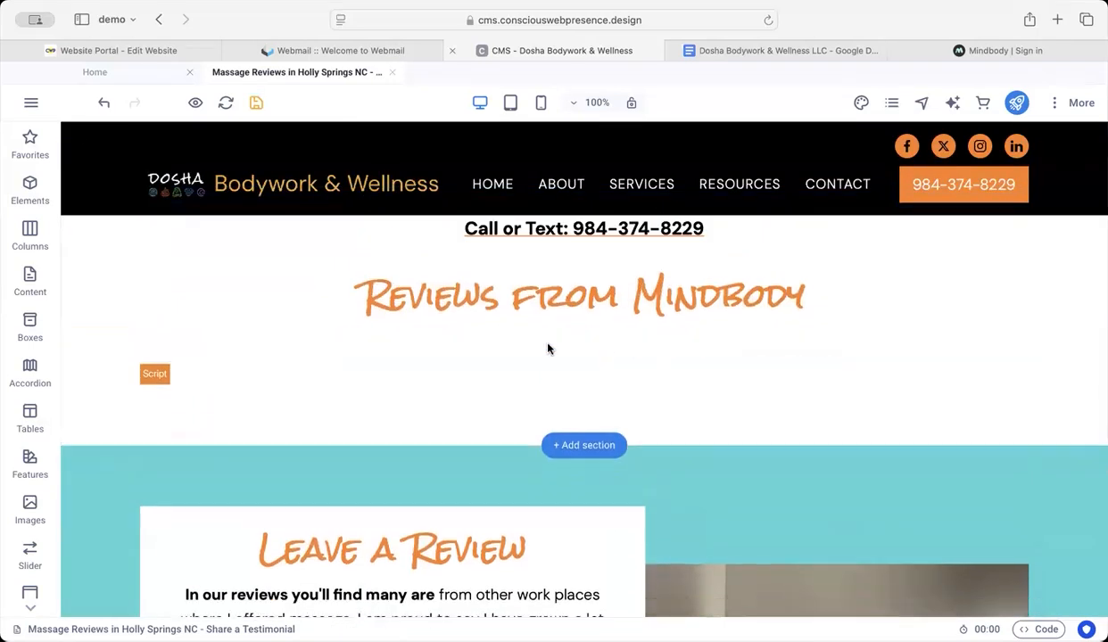
Step: Replace the Mindbody Appointments widget code in the HTML element below the headline with the copied reviews widget code
{"action": "double_click", "coordinate": [450, 375]}
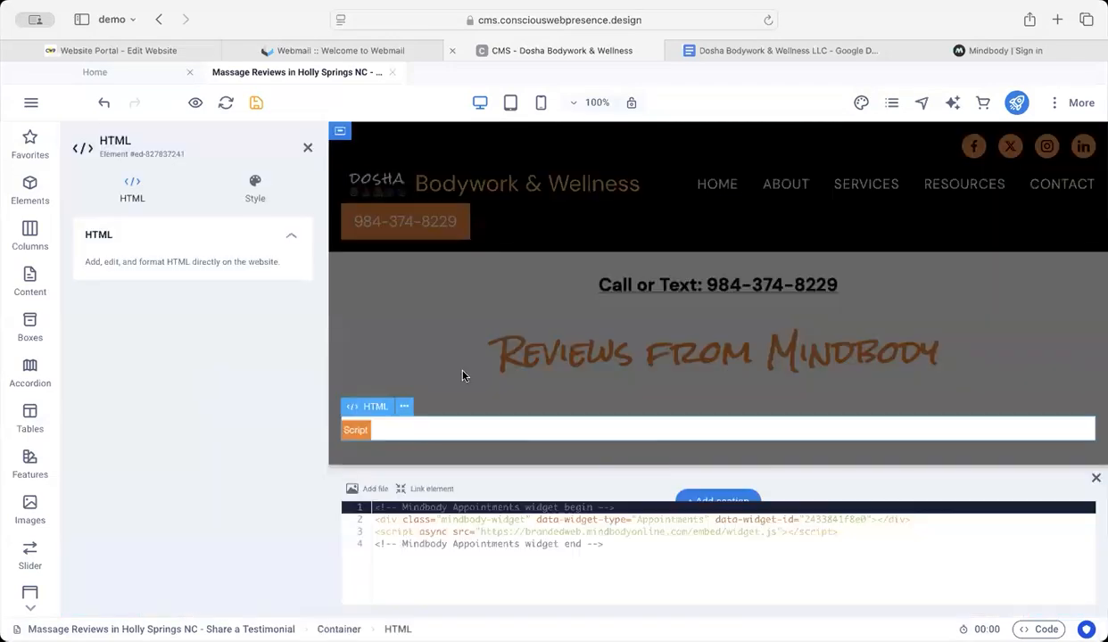
{"action": "left_click_drag", "start_coordinate": [378, 560], "coordinate": [361, 501]}
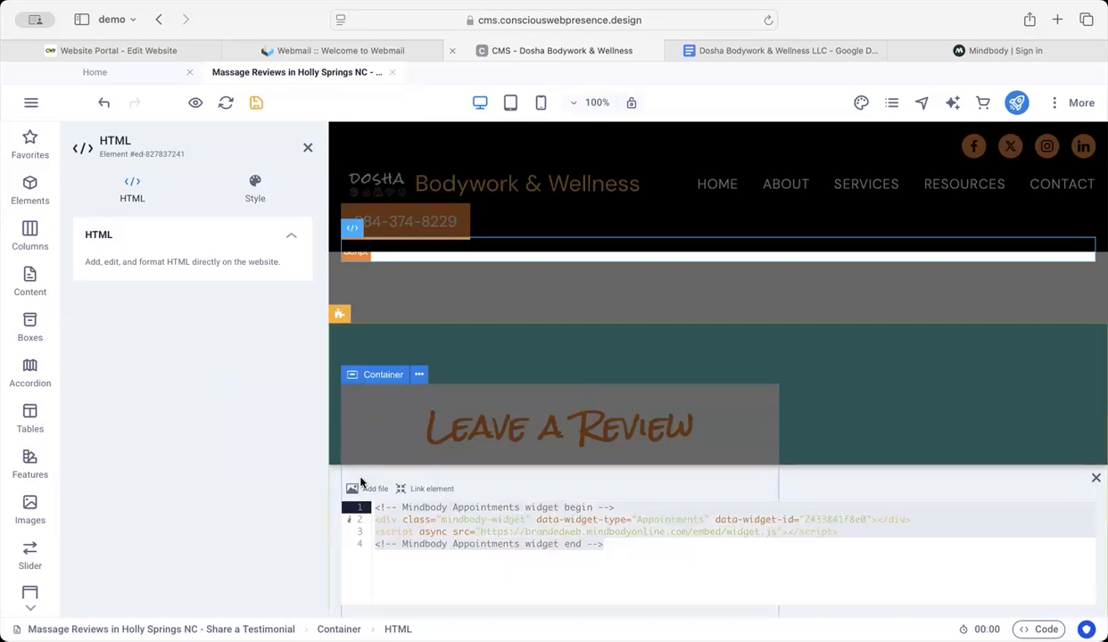
{"action": "key", "text": "ctrl+v"}
{"action": "scroll", "coordinate": [420, 544], "scroll_direction": "up", "scroll_amount": 3}
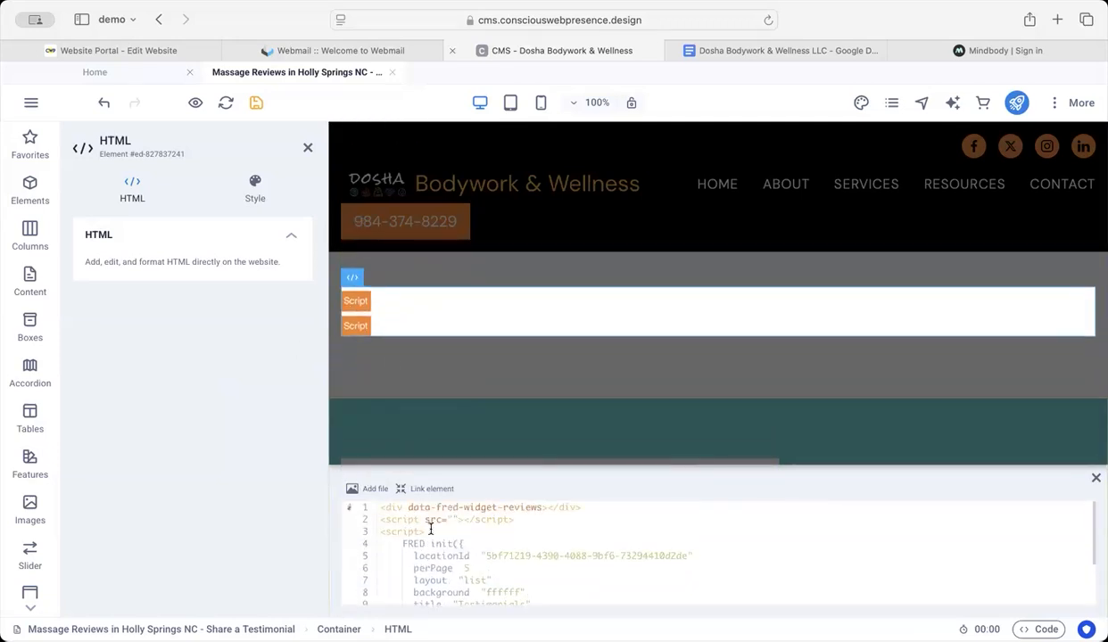
{"action": "scroll", "coordinate": [431, 545], "scroll_direction": "down", "scroll_amount": 3}
{"action": "left_click", "coordinate": [412, 354]}
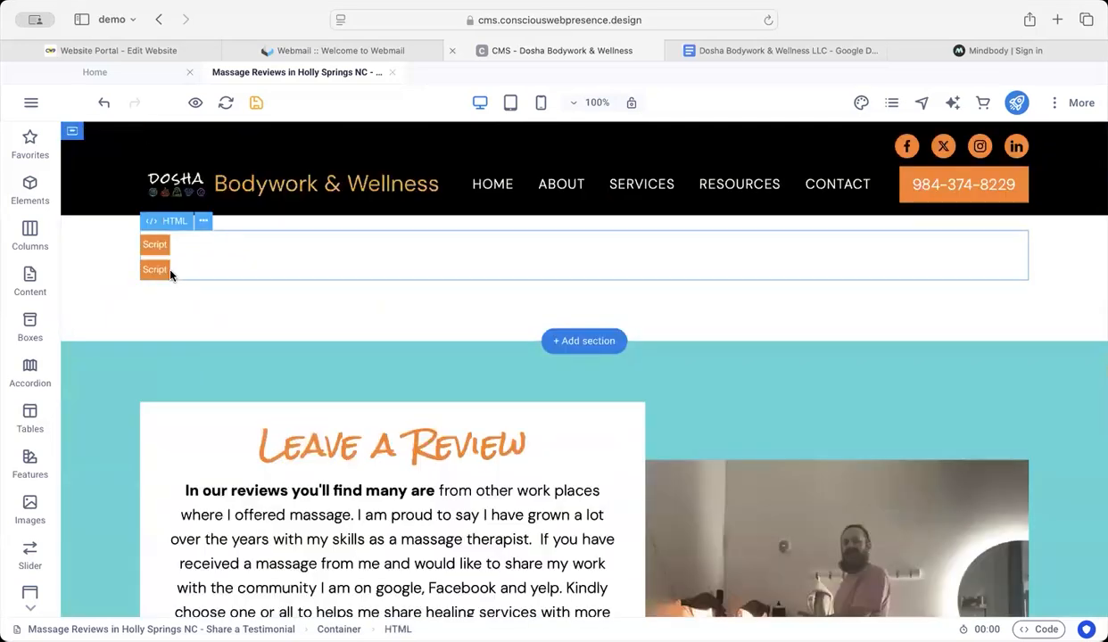
{"action": "scroll", "coordinate": [317, 238], "scroll_direction": "down", "scroll_amount": 1}
{"action": "scroll", "coordinate": [317, 237], "scroll_direction": "up", "scroll_amount": 3}
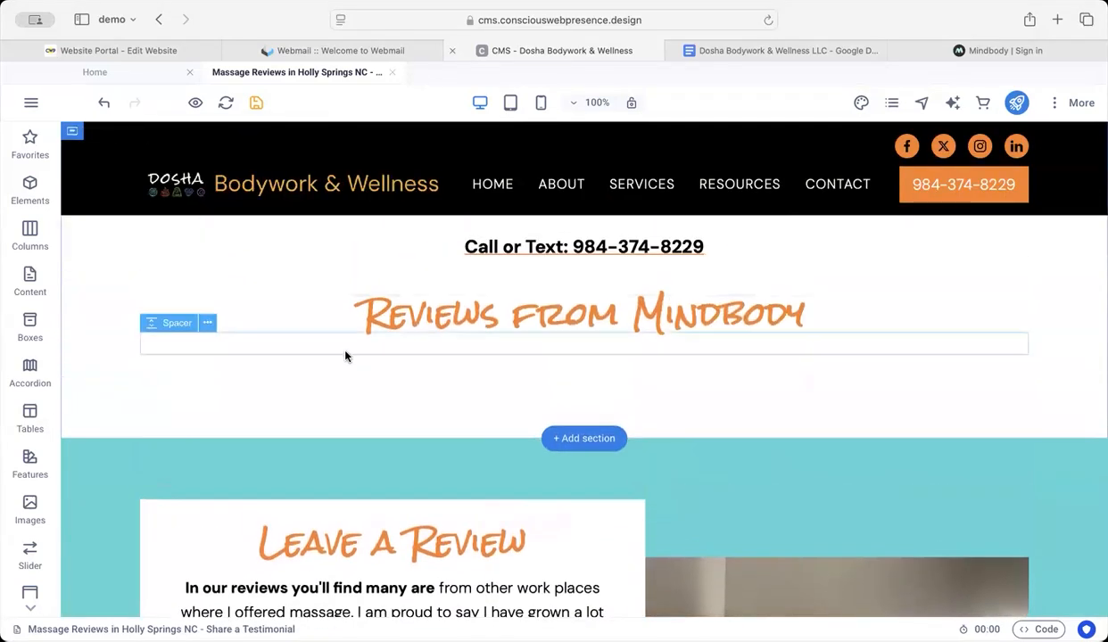
Step: Delete a spacer element beneath the "Reviews from Mindbody" headline
{"action": "left_click", "coordinate": [344, 350]}
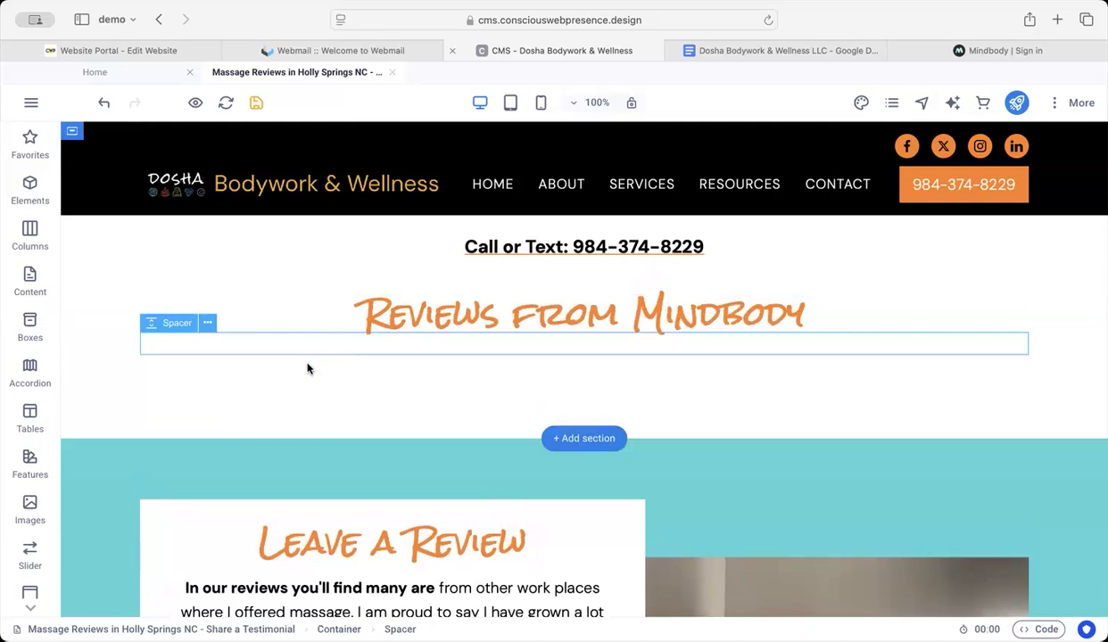
{"action": "left_click", "coordinate": [242, 373]}
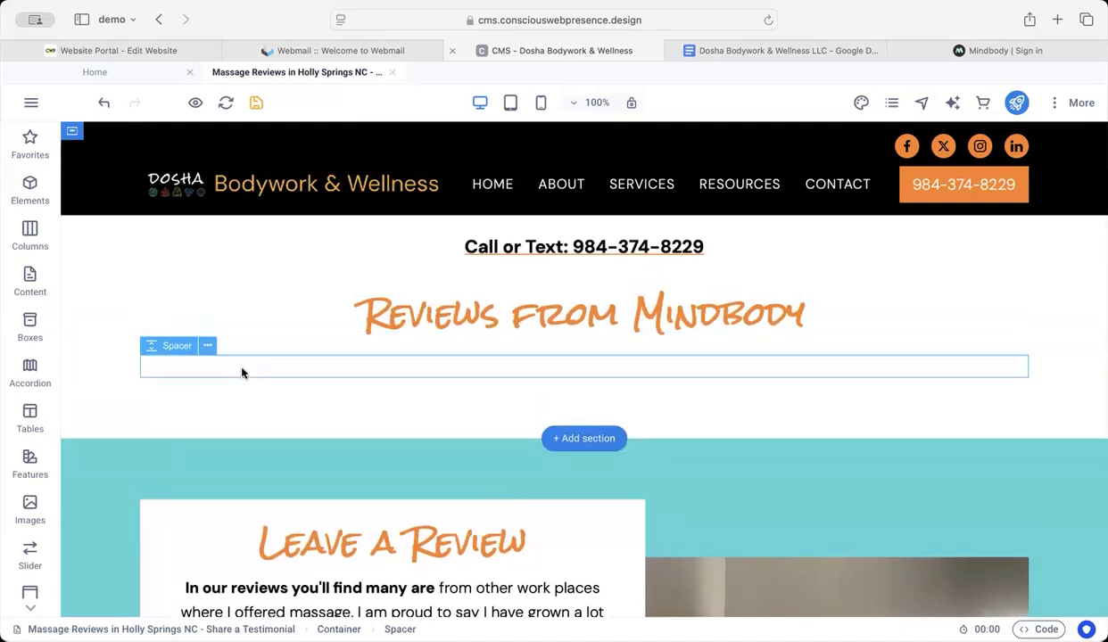
{"action": "key", "text": "Delete"}
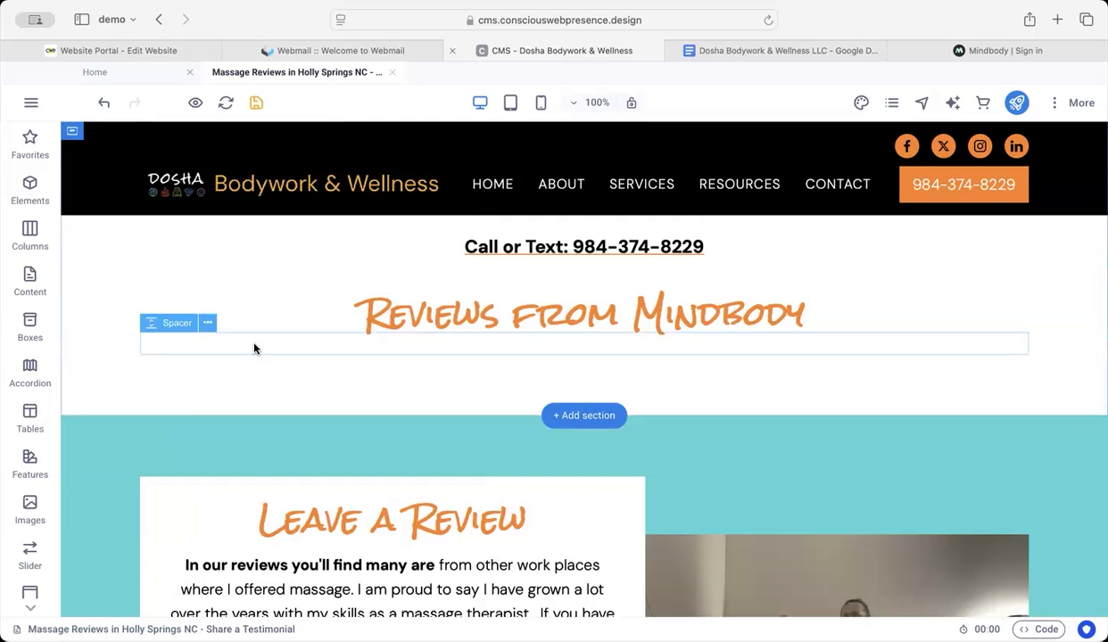
Step: Add an HTML element below the "Reviews from Mindbody" headline, insert the copied reviews widget code and save the page
{"action": "left_click", "coordinate": [29, 190]}
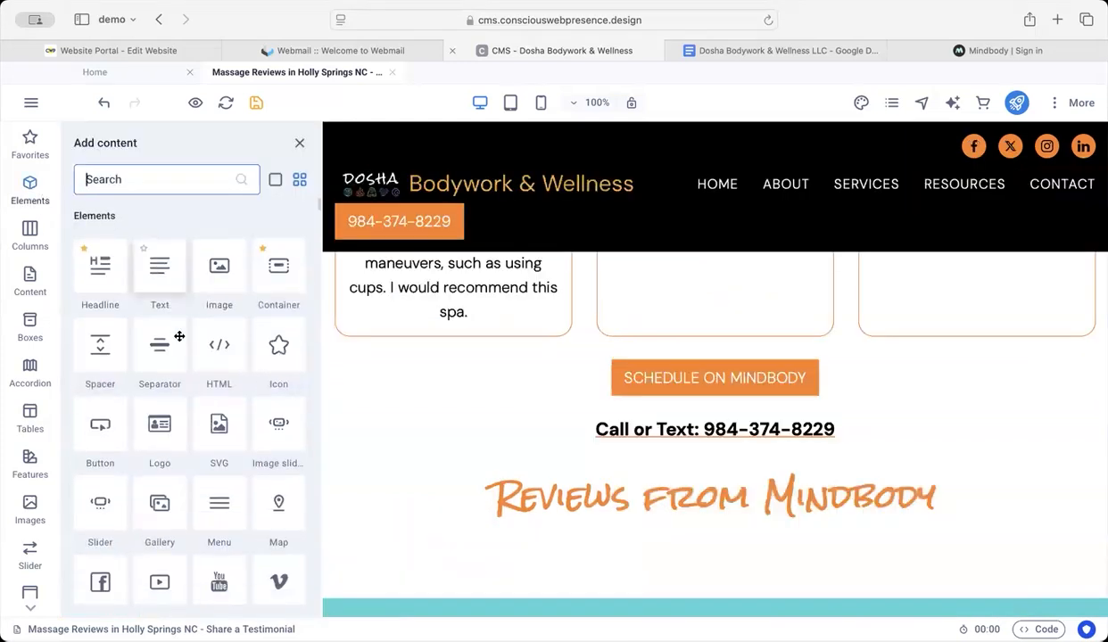
{"action": "left_click_drag", "start_coordinate": [217, 337], "coordinate": [407, 530]}
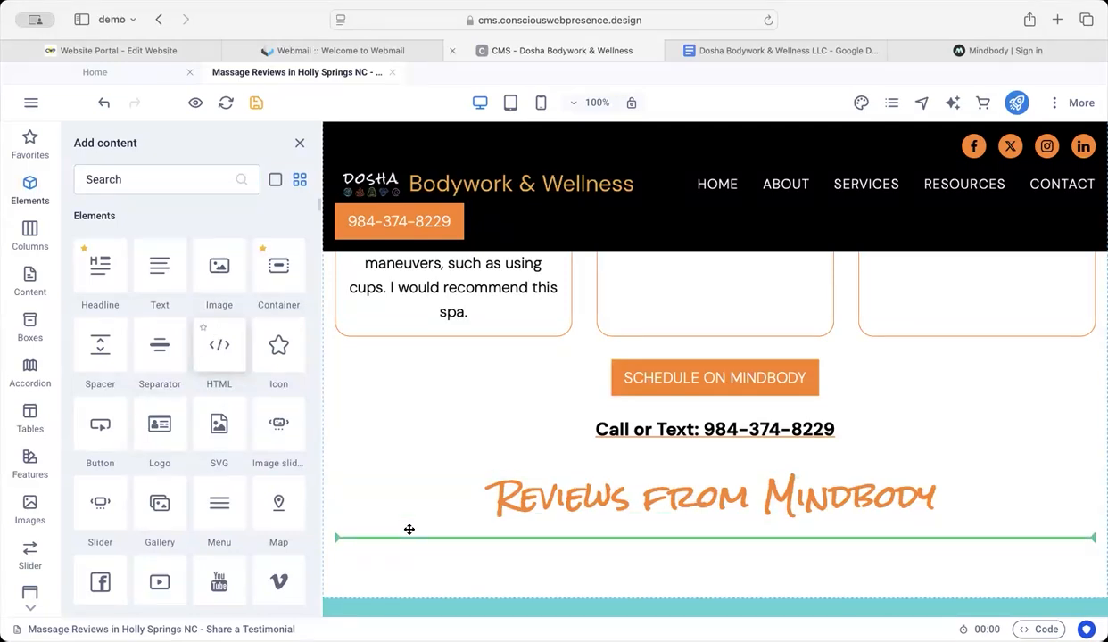
{"action": "left_click_drag", "start_coordinate": [410, 530], "coordinate": [409, 530]}
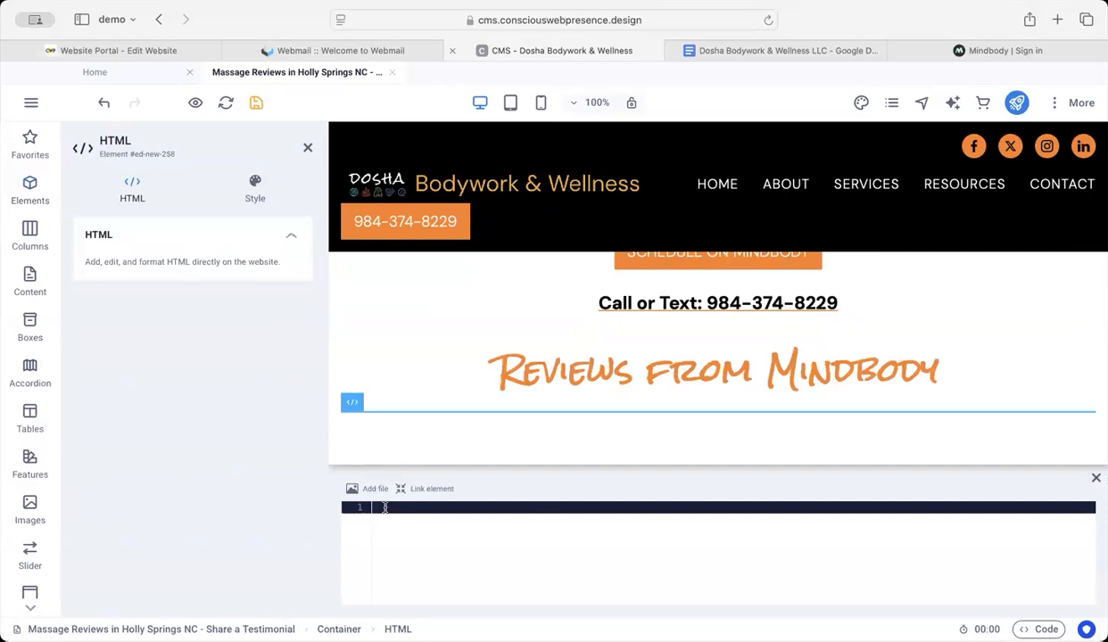
{"action": "key", "text": "super+v"}
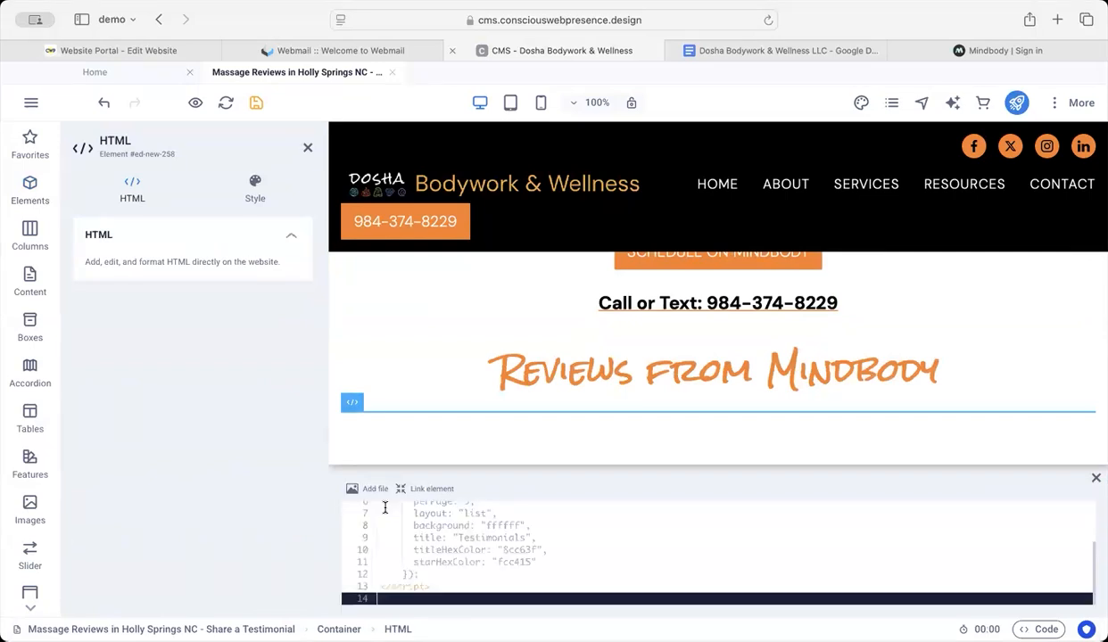
{"action": "scroll", "coordinate": [432, 535], "scroll_direction": "up", "scroll_amount": 5}
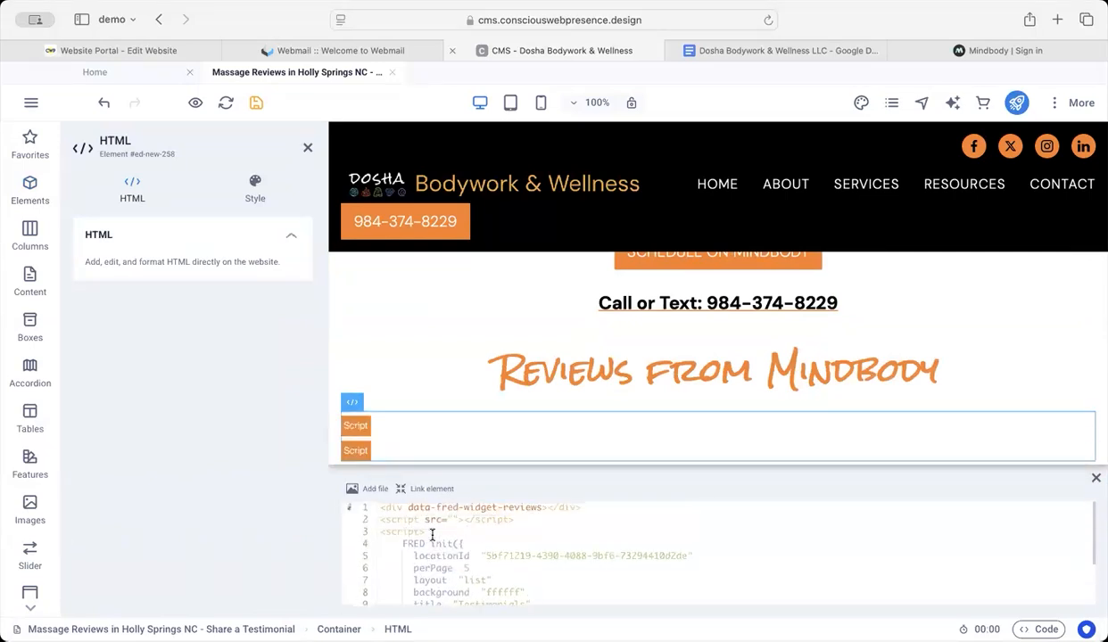
{"action": "left_click", "coordinate": [256, 102]}
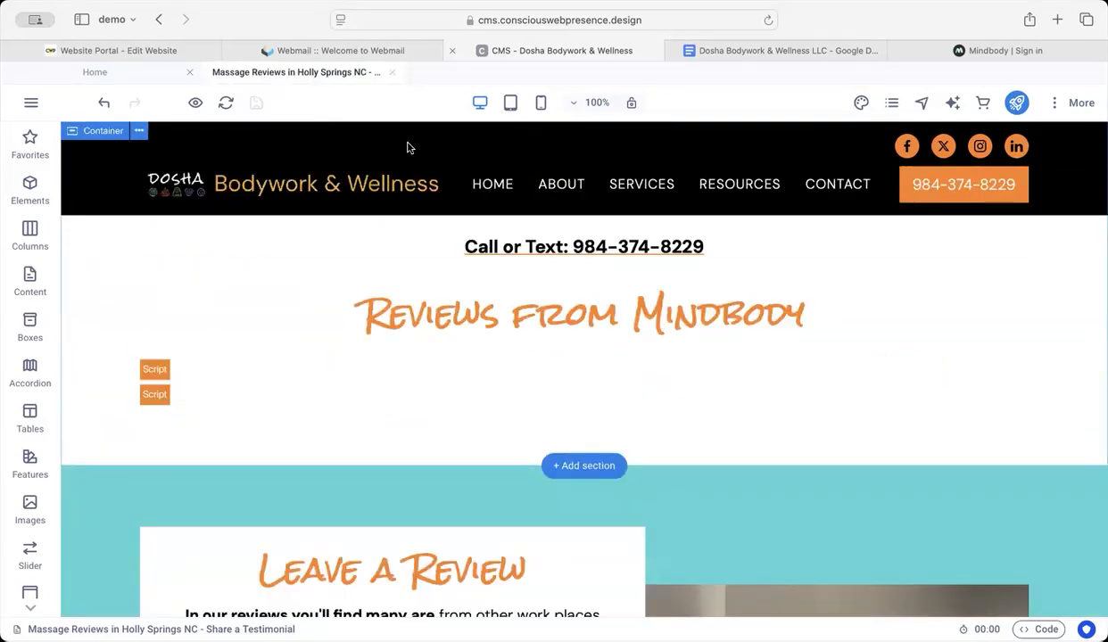
Step: Load doshabodyworkwellness.com in the webmail browser tab and view the live Share a Review page
{"action": "left_click", "coordinate": [384, 50]}
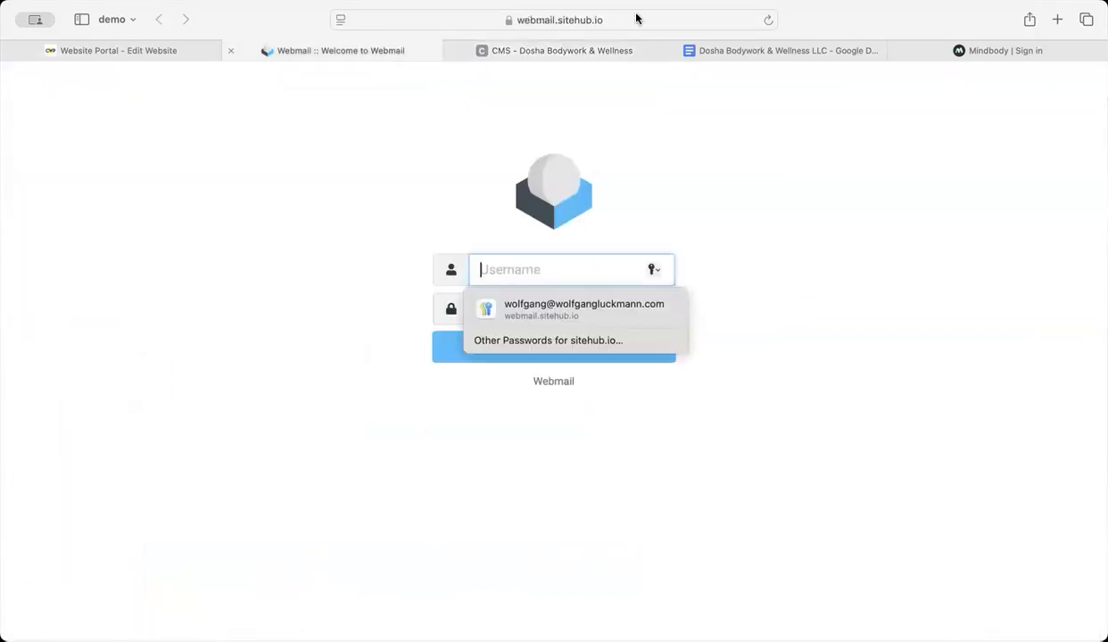
{"action": "left_click", "coordinate": [625, 20]}
{"action": "type", "text": "doshabodyworkwellness.com/"}
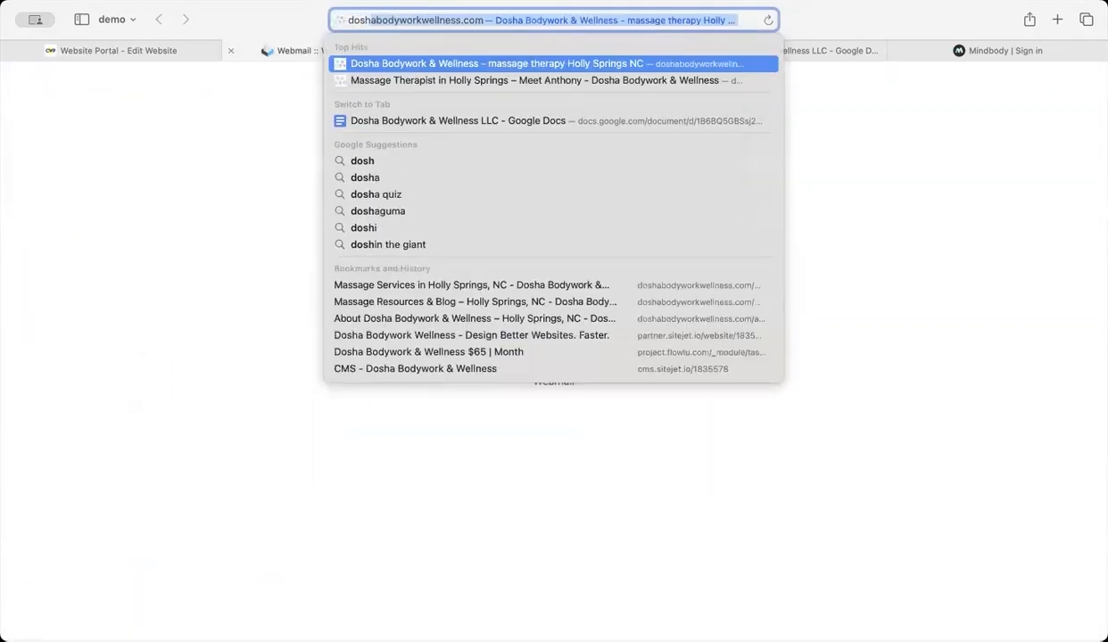
{"action": "key", "text": "Right"}
{"action": "key", "text": "Return"}
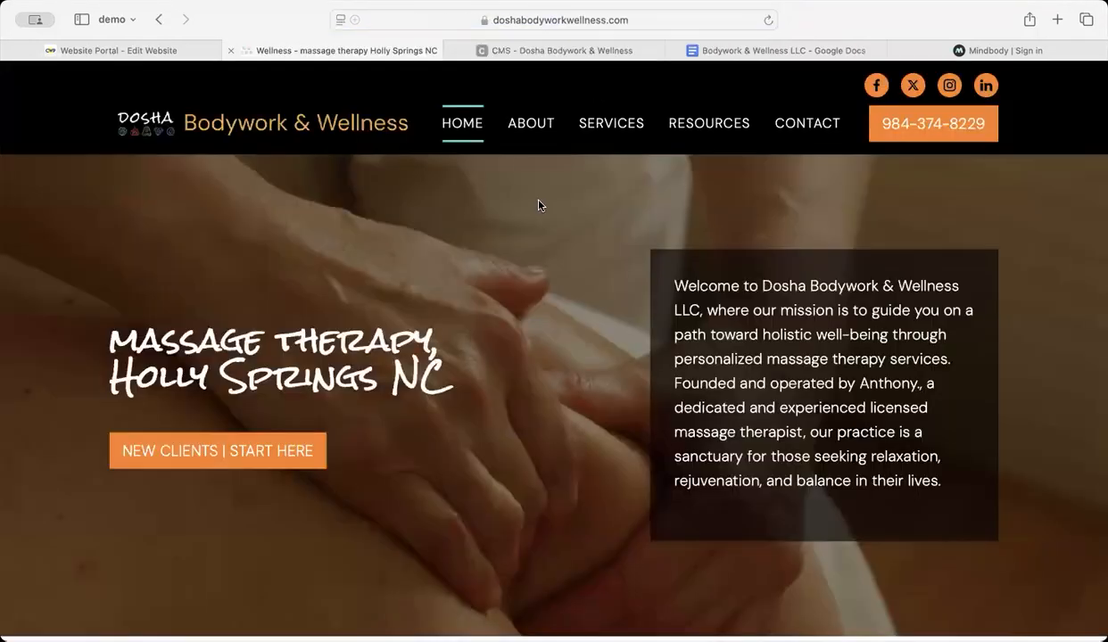
{"action": "mouse_move", "coordinate": [540, 125]}
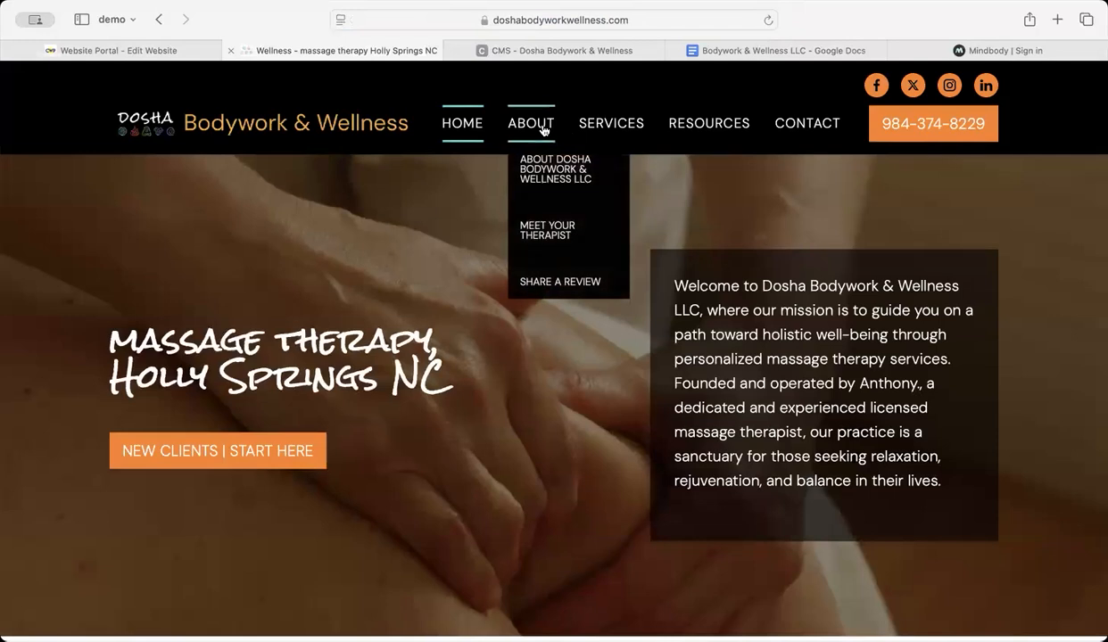
{"action": "left_click", "coordinate": [539, 283]}
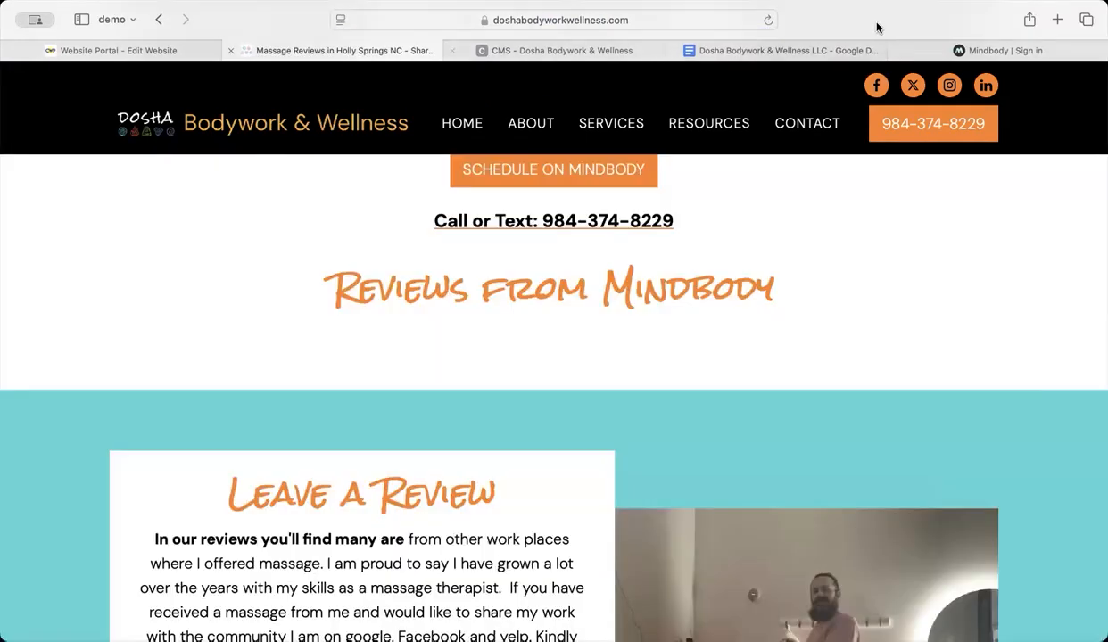
Step: Switch to the Mindbody sign-in page and sign in with the staff account's e-mail and password
{"action": "left_click", "coordinate": [991, 54]}
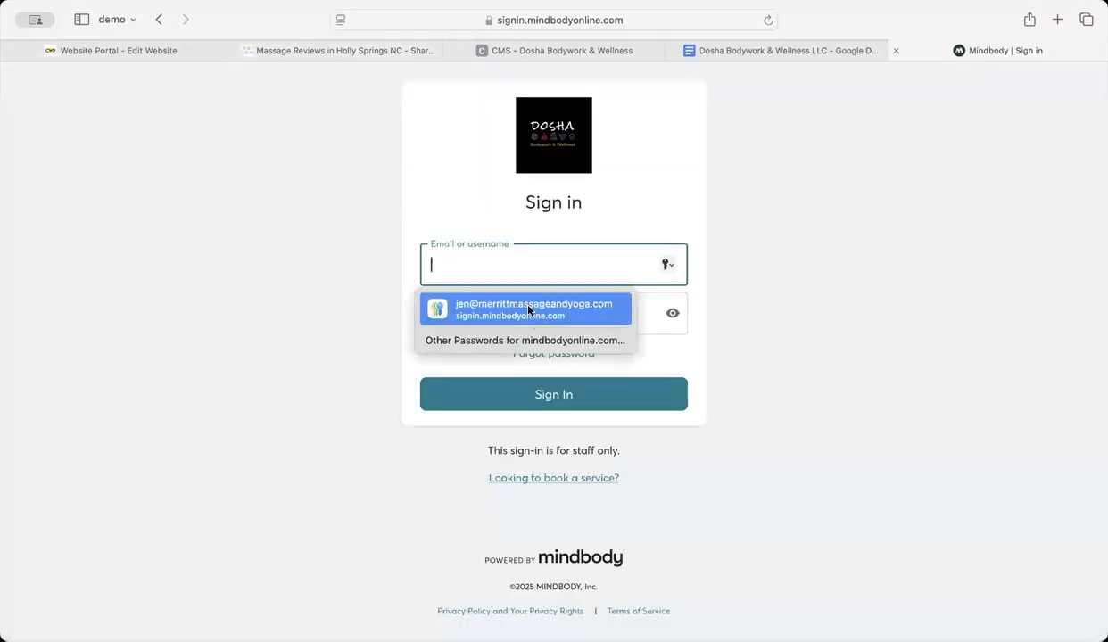
{"action": "left_click", "coordinate": [522, 304]}
{"action": "left_click", "coordinate": [551, 393]}
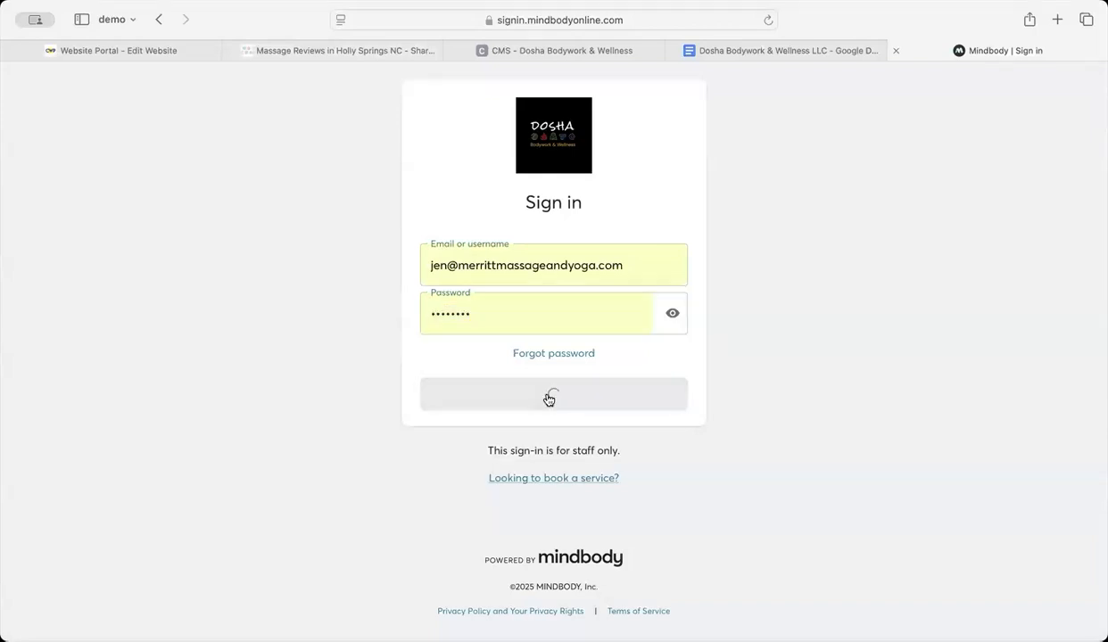
{"action": "left_click", "coordinate": [526, 440]}
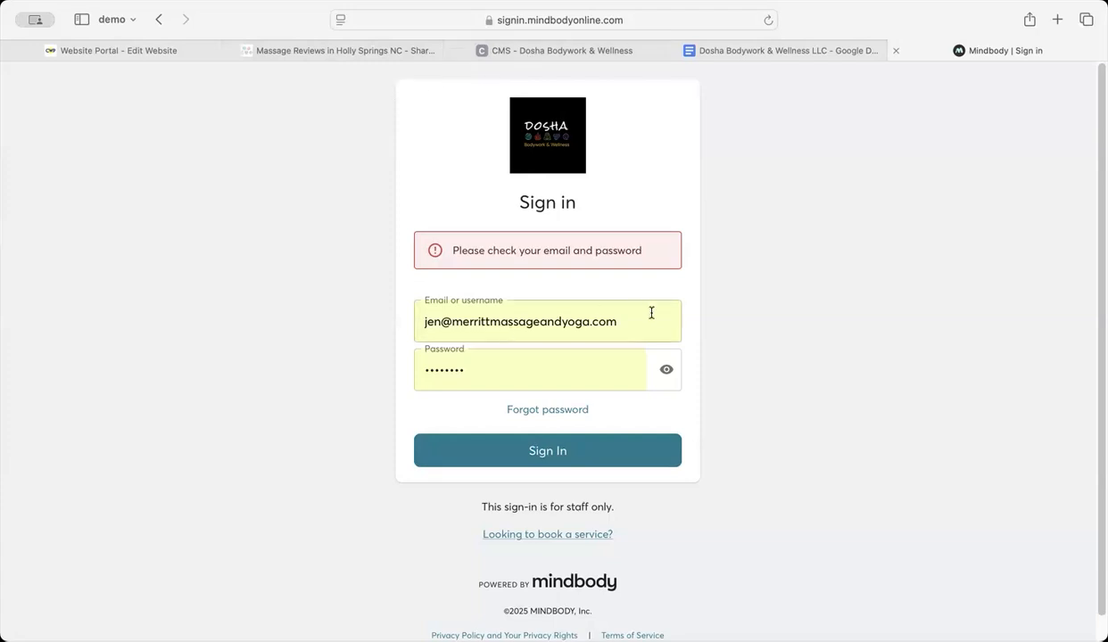
{"action": "left_click_drag", "start_coordinate": [649, 322], "coordinate": [409, 307]}
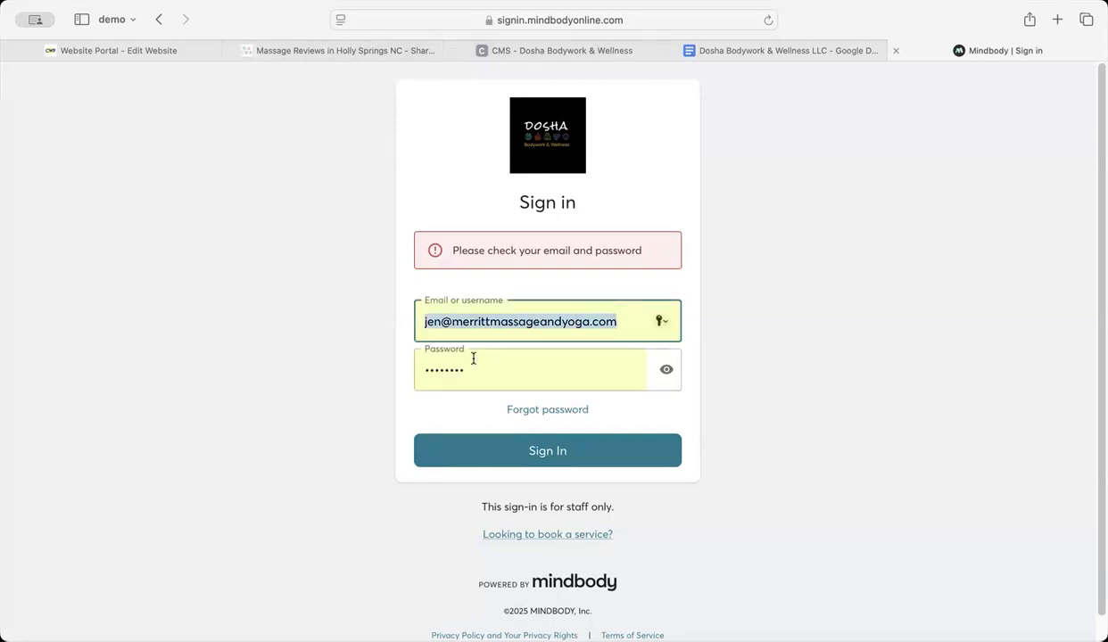
{"action": "key", "text": "BackSpace"}
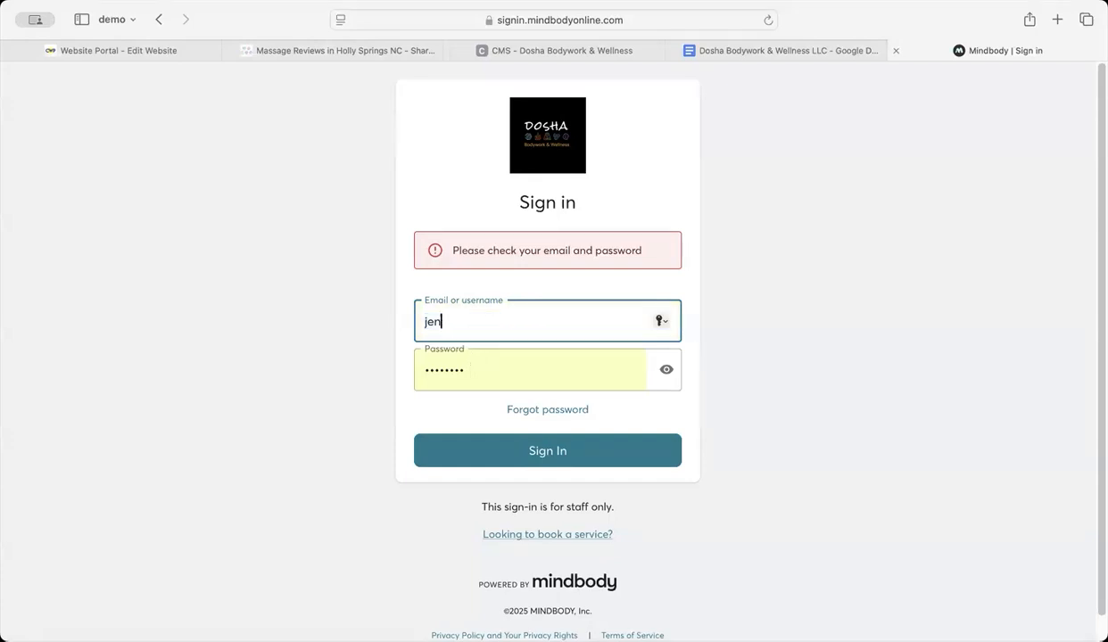
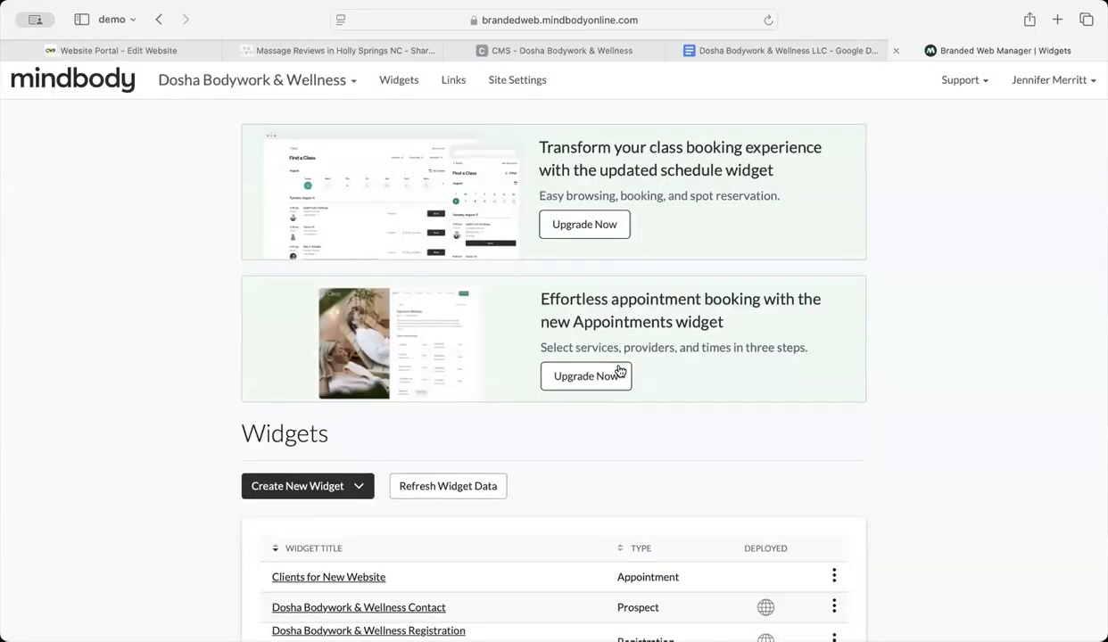
Step: Set the secondary color of the "Full Service Menu for New Website" widget to #fd801d, copied from the website's primary color in the CMS
{"action": "scroll", "coordinate": [619, 370], "scroll_direction": "down", "scroll_amount": 5}
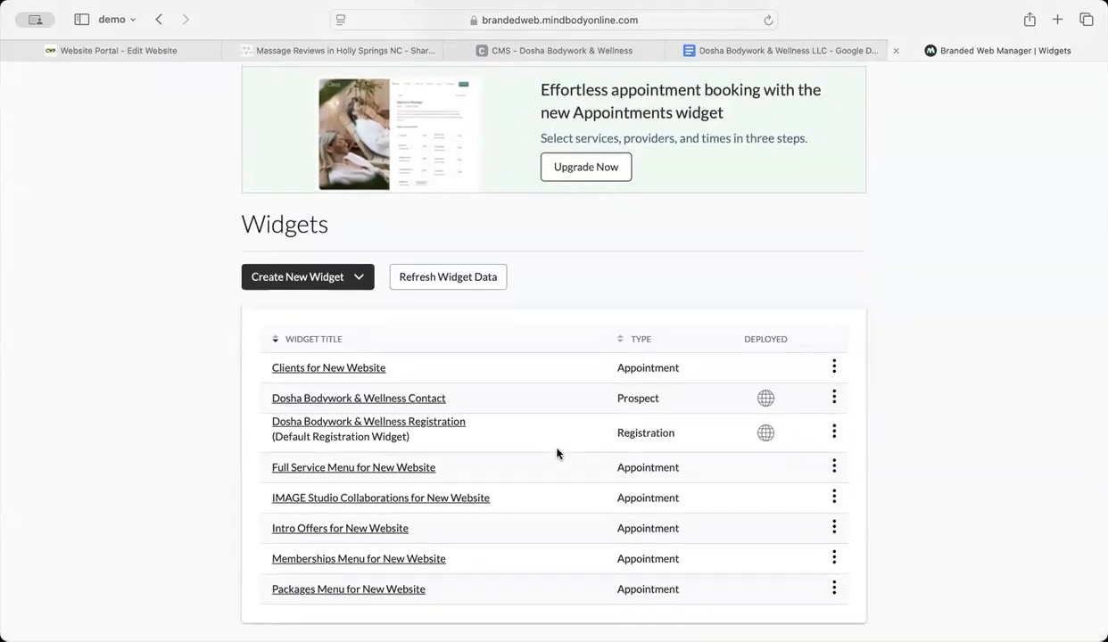
{"action": "left_click", "coordinate": [378, 471]}
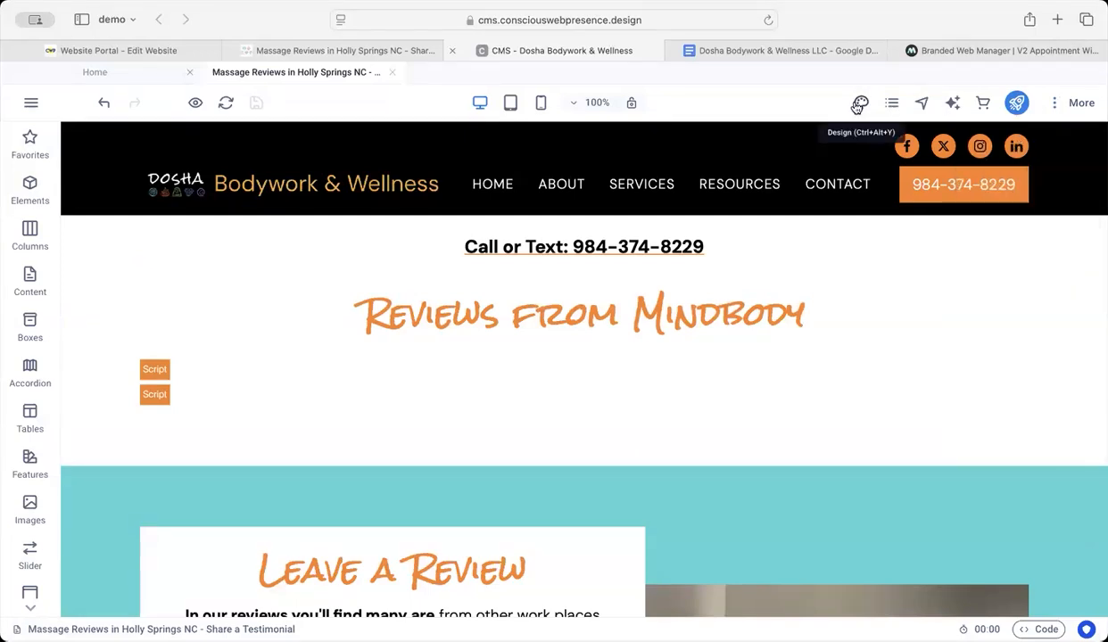
{"action": "left_click", "coordinate": [858, 104]}
{"action": "left_click", "coordinate": [844, 189]}
{"action": "left_click", "coordinate": [824, 428]}
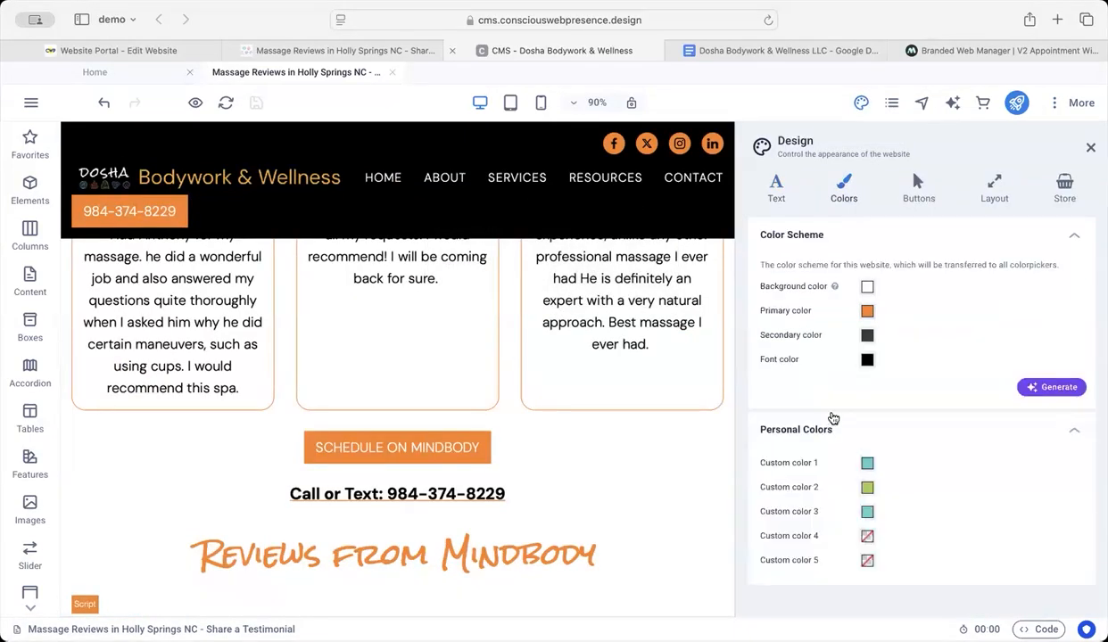
{"action": "left_click", "coordinate": [867, 311]}
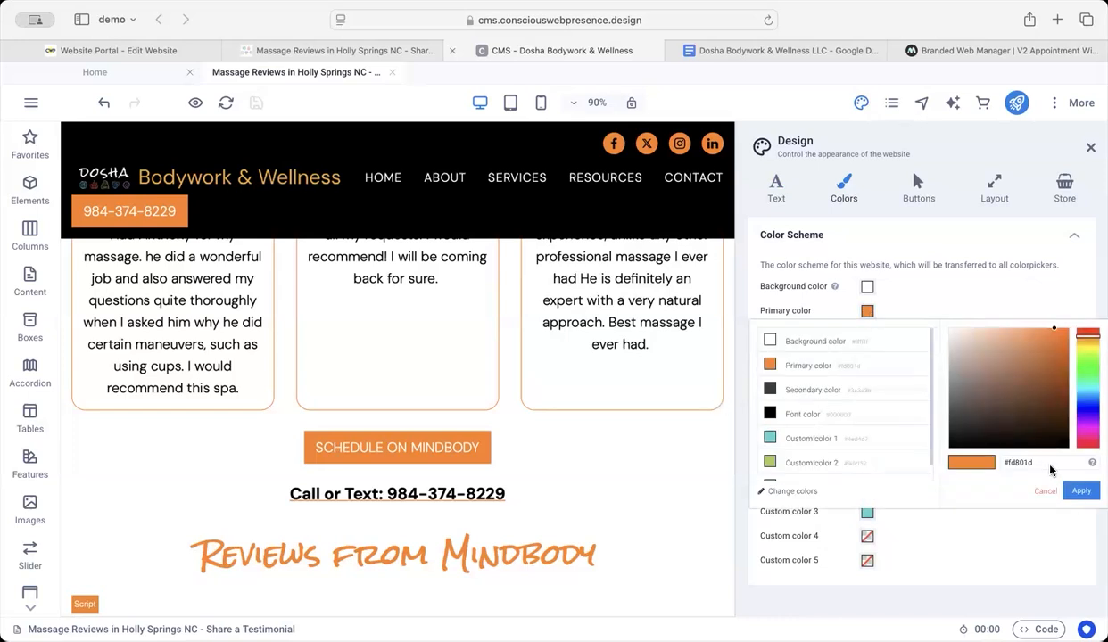
{"action": "left_click_drag", "start_coordinate": [1049, 463], "coordinate": [988, 460]}
{"action": "key", "text": "super+c"}
{"action": "left_click", "coordinate": [1009, 51]}
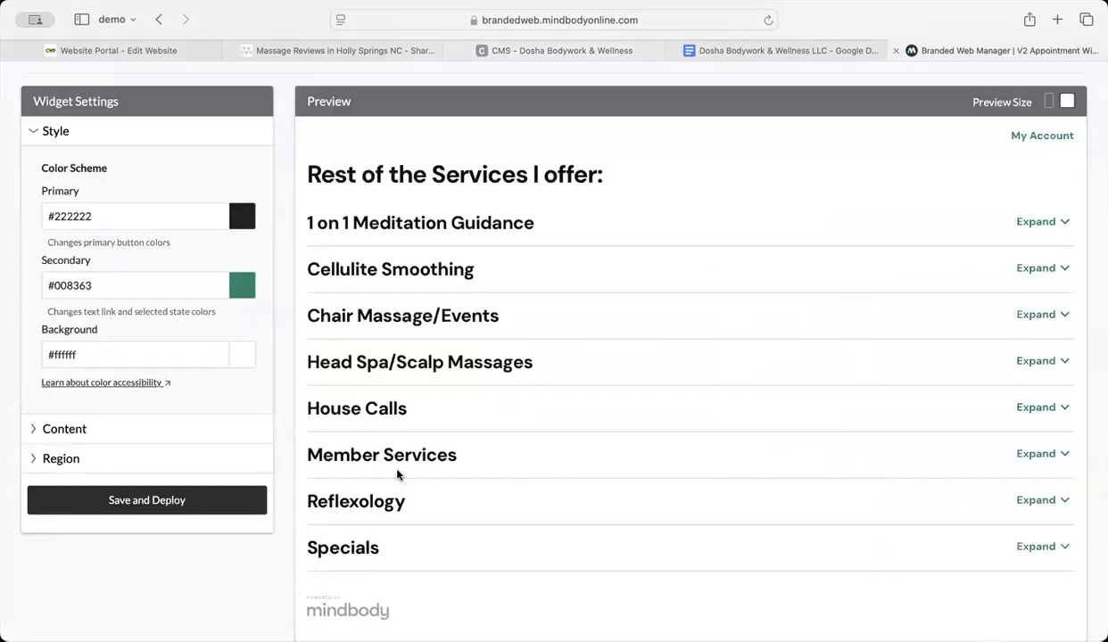
{"action": "left_click_drag", "start_coordinate": [108, 285], "coordinate": [30, 282]}
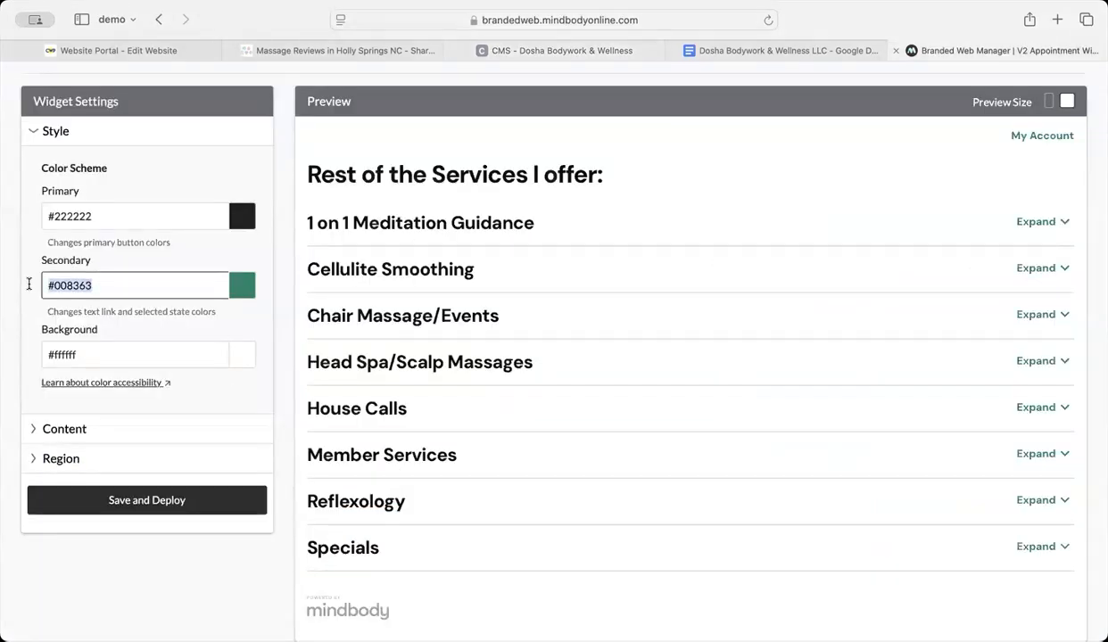
{"action": "key", "text": "super+v"}
Step: Open the "Massage Services in Holly Springs, NC" page in the CMS for editing and save it
{"action": "left_click", "coordinate": [339, 50]}
{"action": "left_click", "coordinate": [891, 103]}
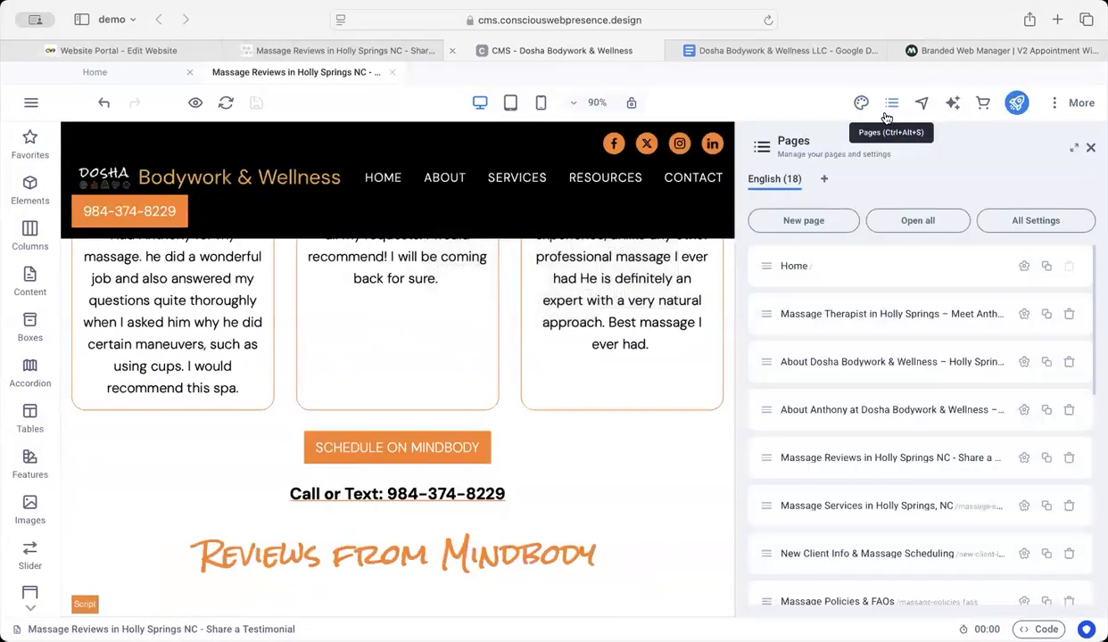
{"action": "left_click", "coordinate": [830, 506]}
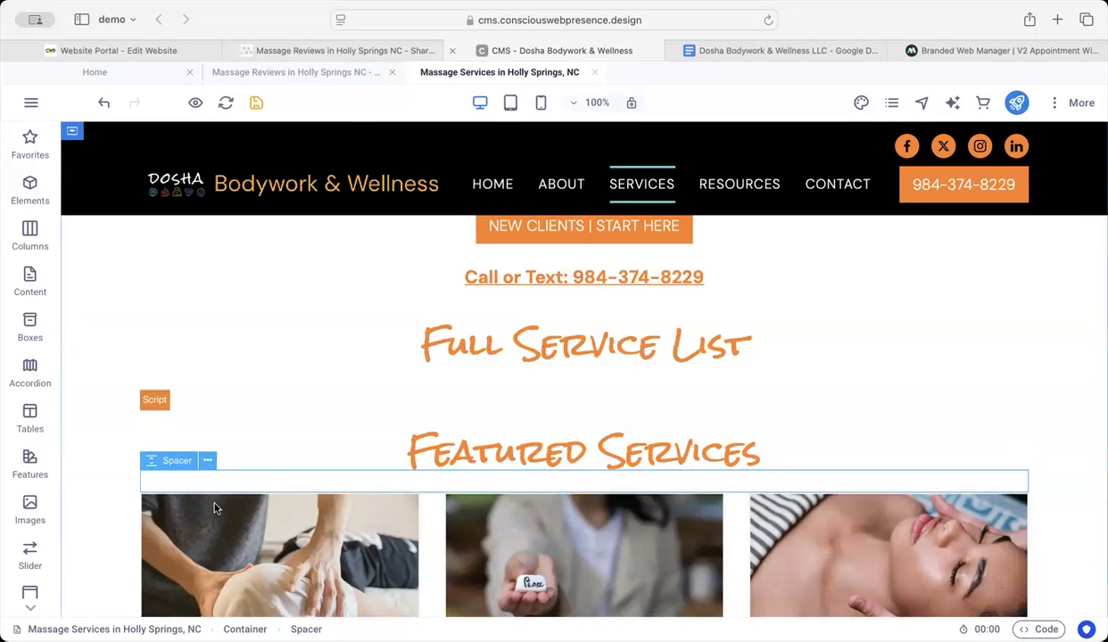
{"action": "left_click", "coordinate": [256, 102]}
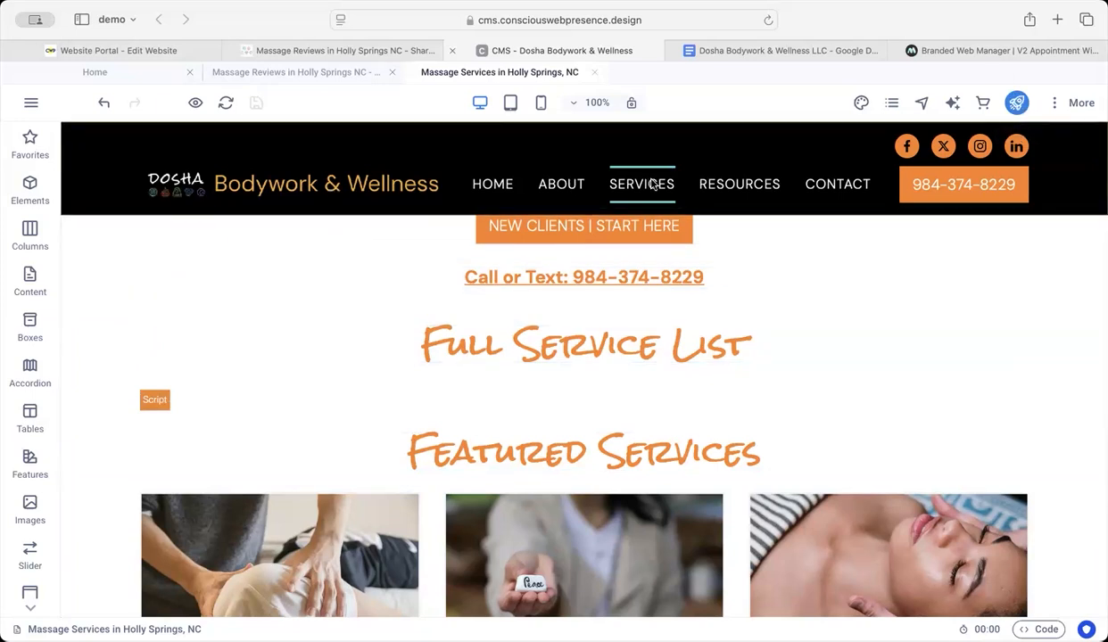
{"action": "left_click", "coordinate": [893, 105]}
{"action": "scroll", "coordinate": [833, 504], "scroll_direction": "down", "scroll_amount": 4}
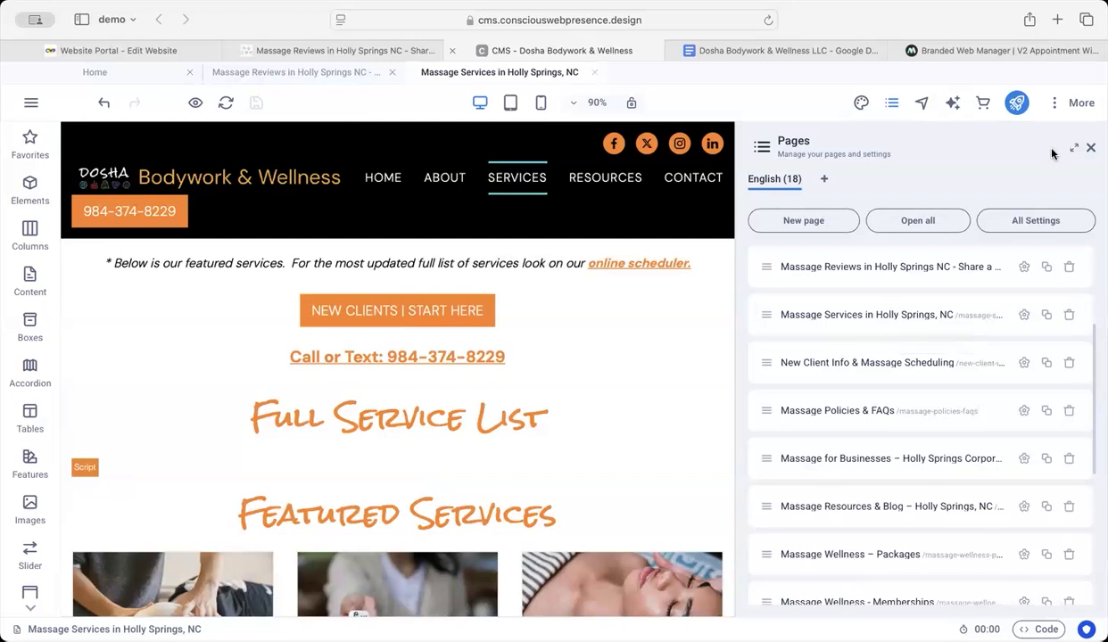
{"action": "left_click", "coordinate": [1093, 151]}
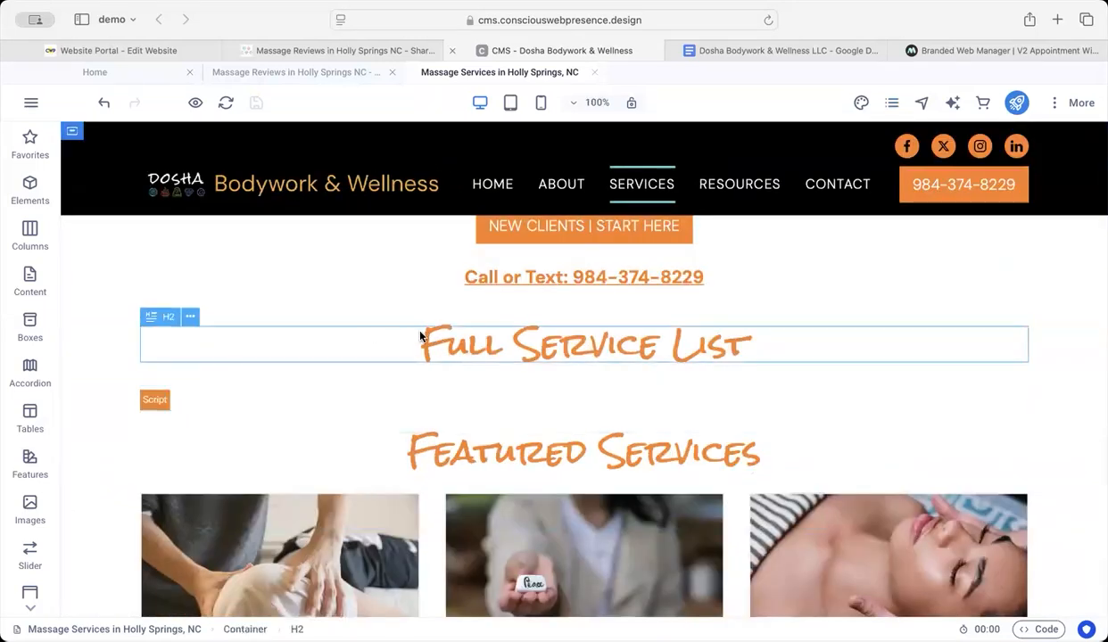
Step: Open the "Full Service List" headline for editing, look over its level and alignment settings, and finish with its text as is
{"action": "double_click", "coordinate": [464, 343]}
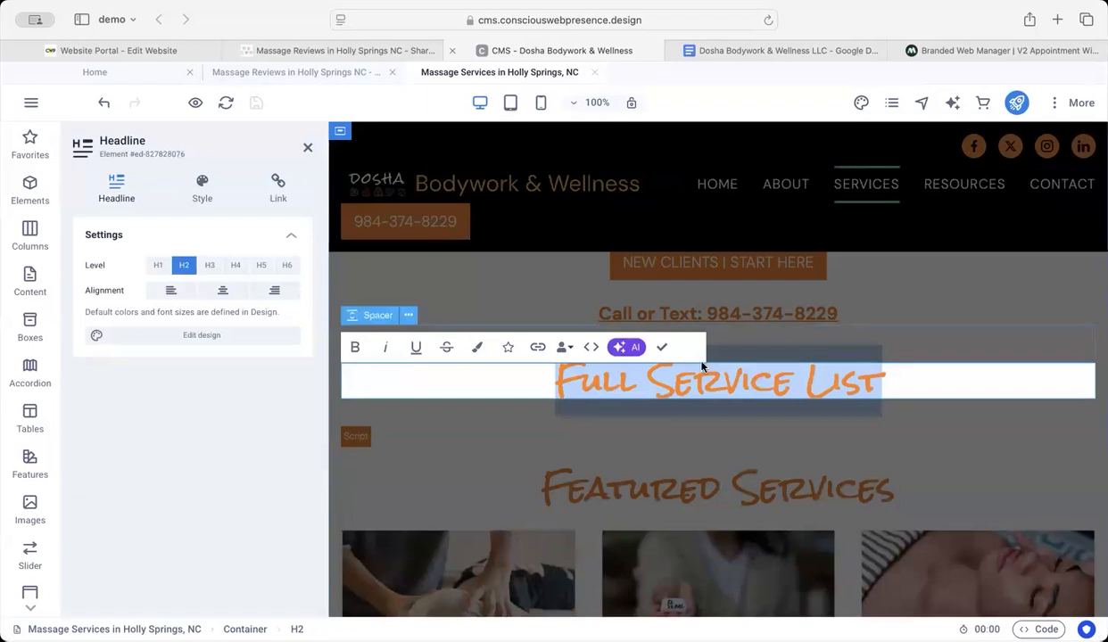
{"action": "left_click", "coordinate": [740, 367]}
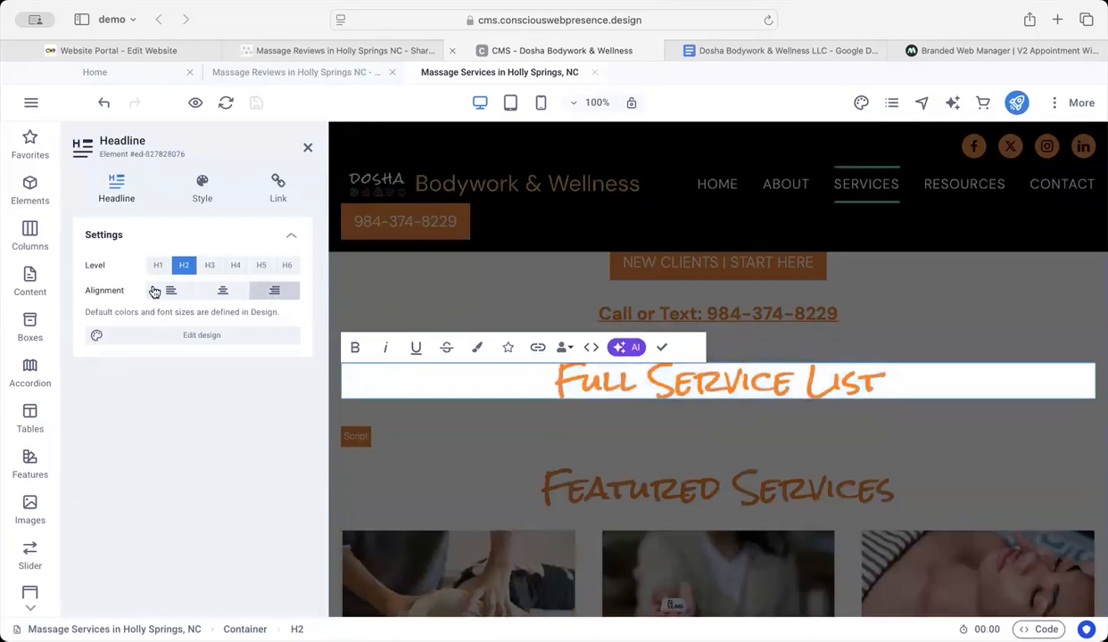
{"action": "left_click", "coordinate": [223, 290]}
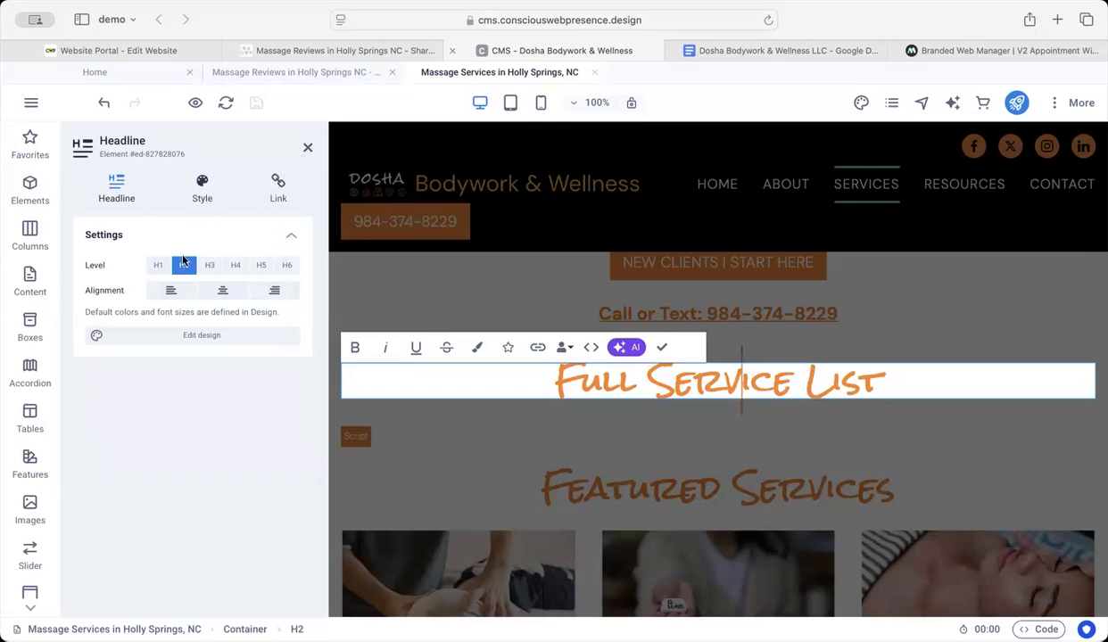
{"action": "left_click", "coordinate": [850, 378]}
{"action": "type", "text": "HDH"}
{"action": "key", "text": "BackSpace"}
{"action": "key", "text": "BackSpace"}
{"action": "key", "text": "BackSpace"}
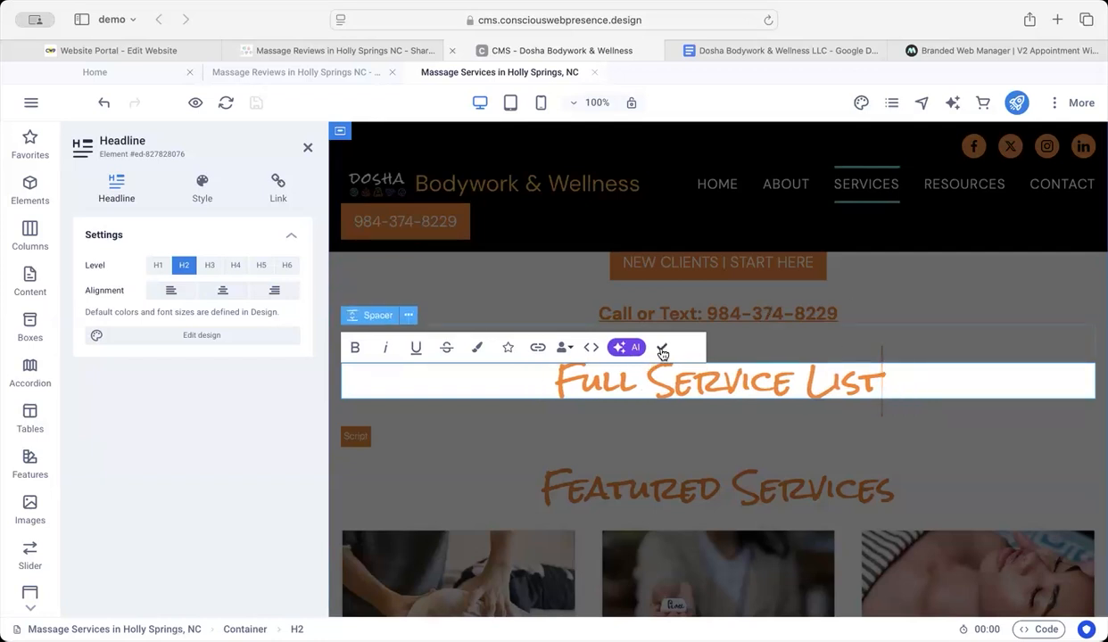
{"action": "left_click", "coordinate": [661, 347]}
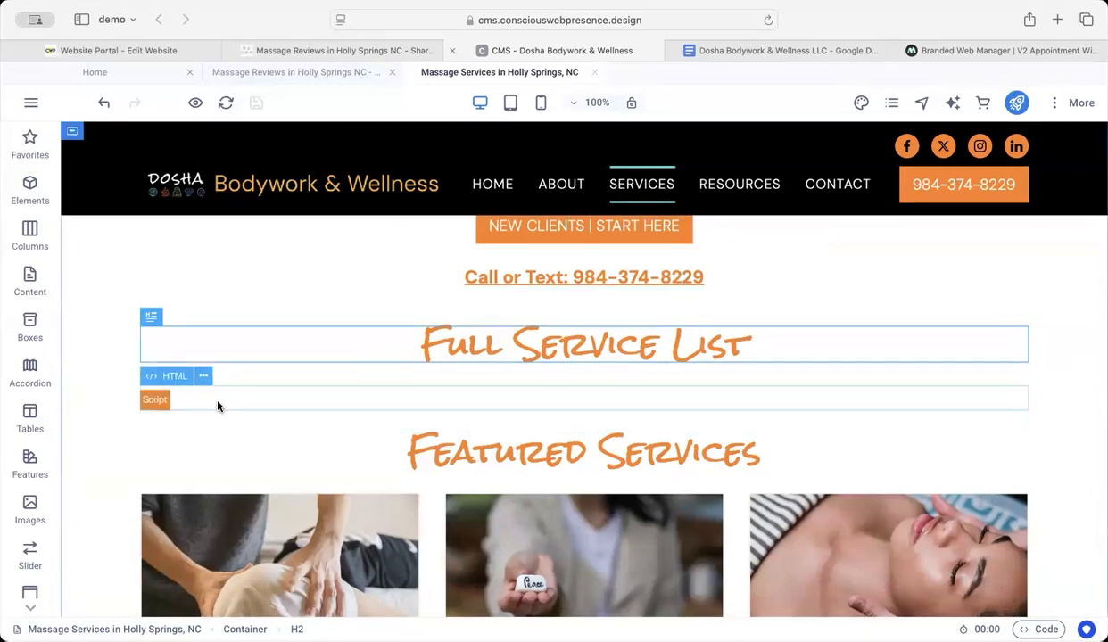
Step: Close the "Massage Services in Holly Springs, NC" page in the editor and check the site's page list
{"action": "left_click", "coordinate": [596, 73]}
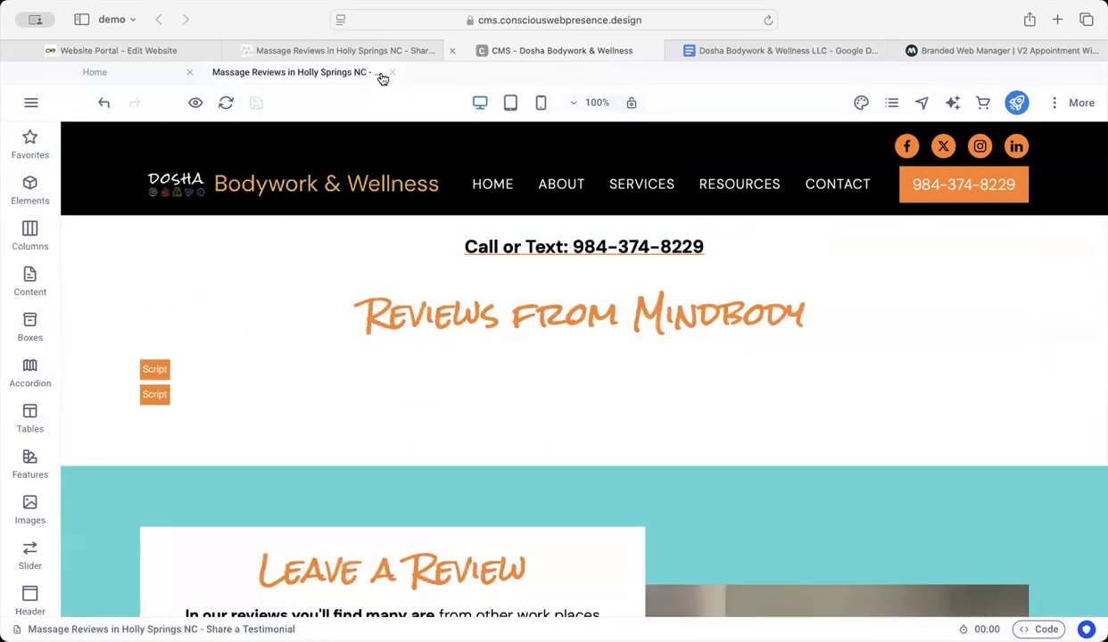
{"action": "left_click", "coordinate": [893, 104]}
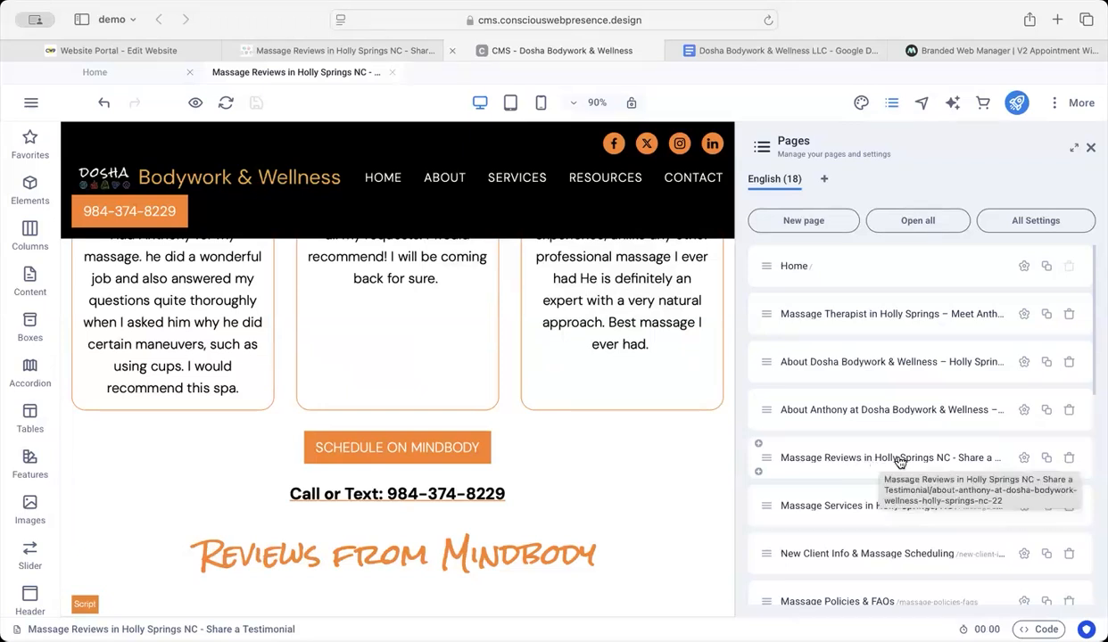
{"action": "left_click", "coordinate": [1090, 148]}
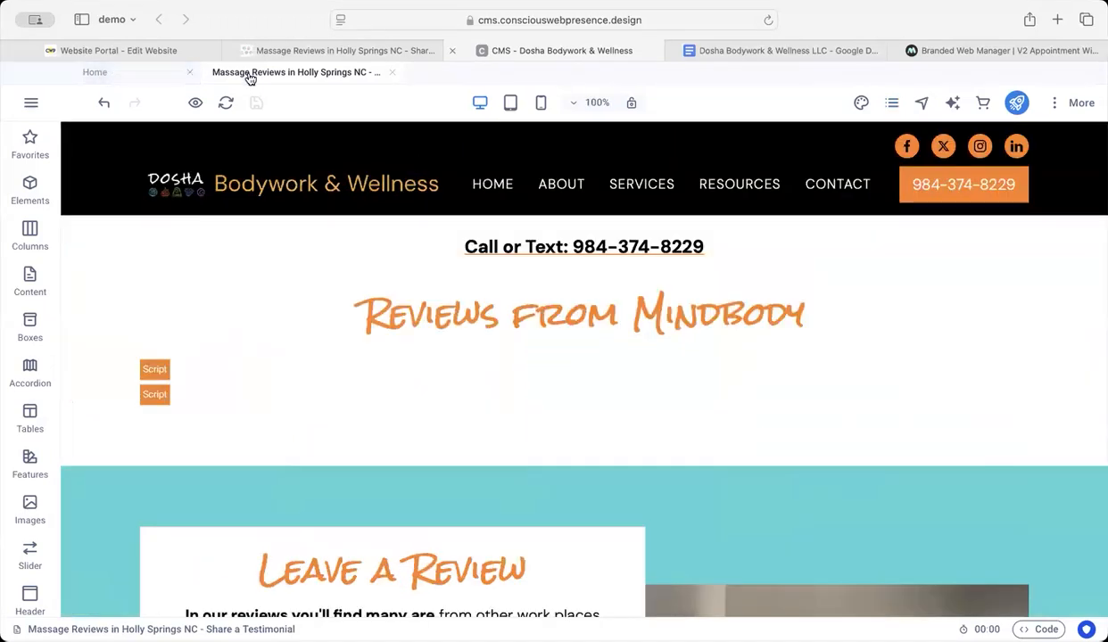
Step: Open the HTML element under the "Reviews from Mindbody" headline and examine its reviews widget code
{"action": "double_click", "coordinate": [168, 391]}
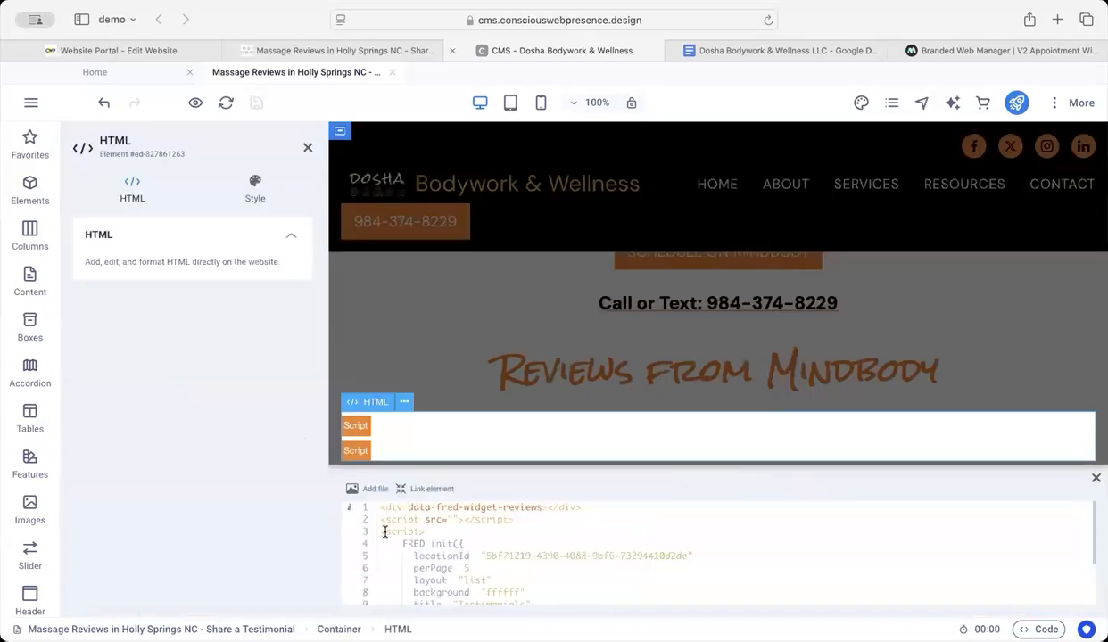
{"action": "scroll", "coordinate": [449, 571], "scroll_direction": "down", "scroll_amount": 5}
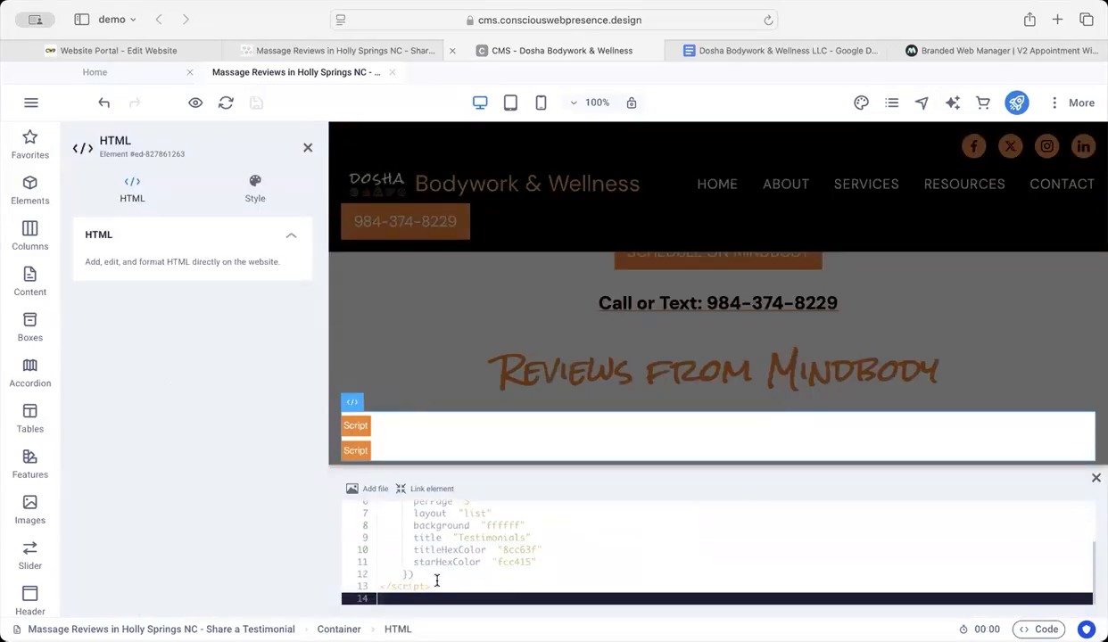
{"action": "scroll", "coordinate": [438, 583], "scroll_direction": "up", "scroll_amount": 5}
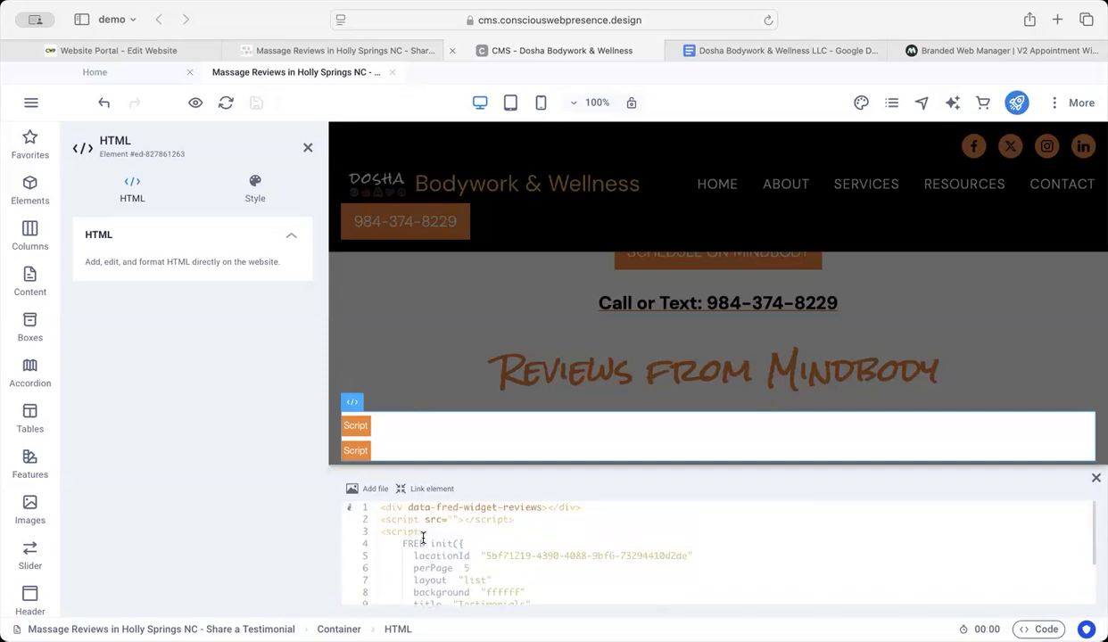
{"action": "scroll", "coordinate": [438, 571], "scroll_direction": "down", "scroll_amount": 5}
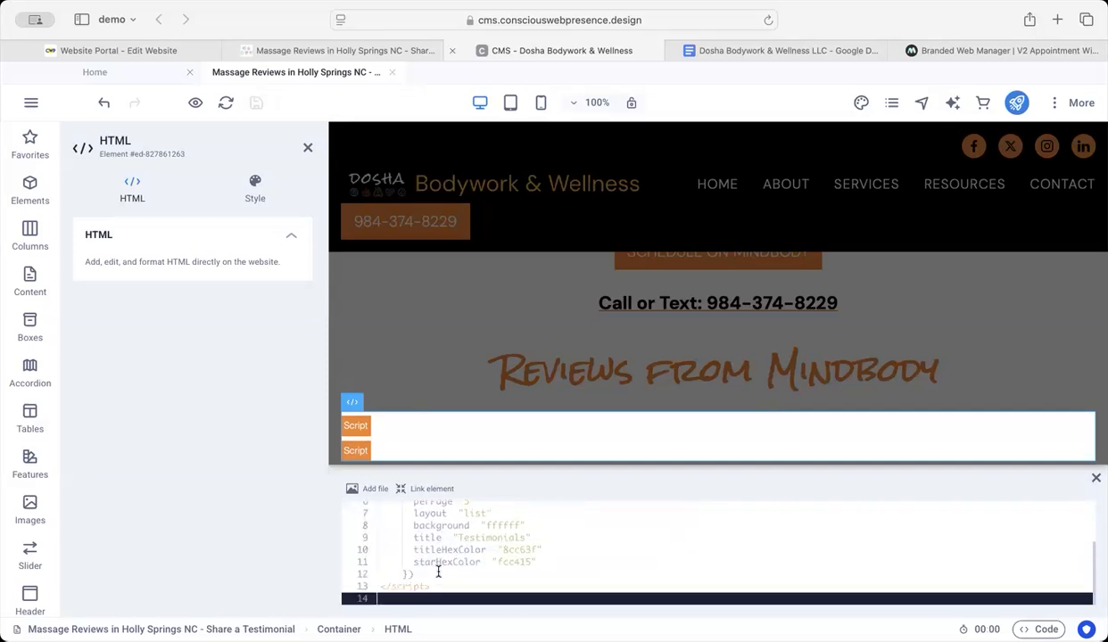
{"action": "scroll", "coordinate": [438, 585], "scroll_direction": "up", "scroll_amount": 5}
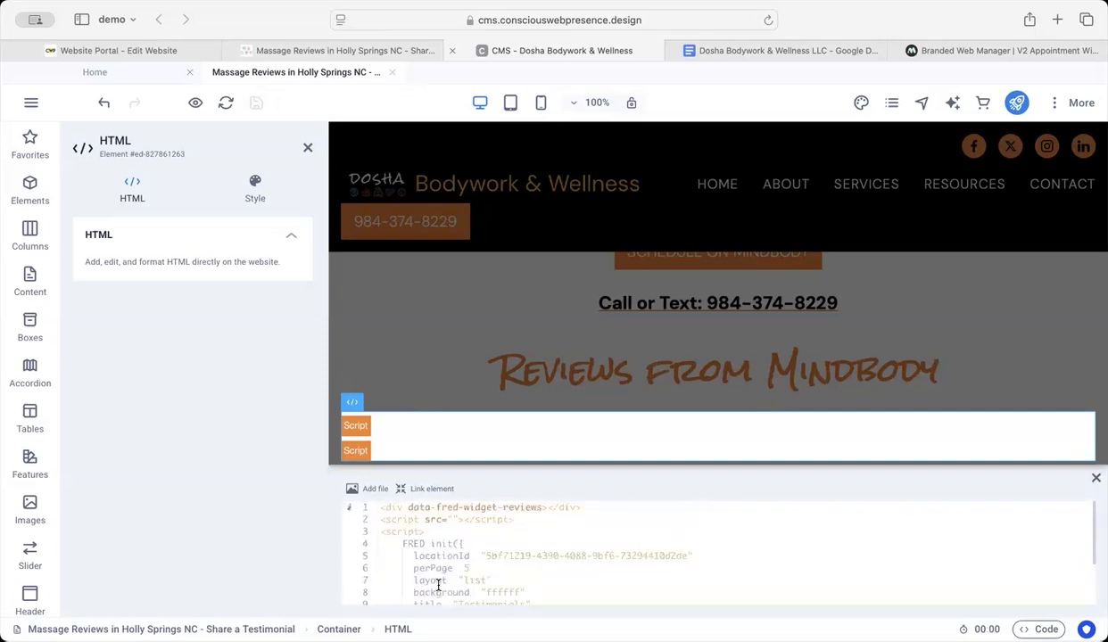
{"action": "scroll", "coordinate": [442, 554], "scroll_direction": "down", "scroll_amount": 5}
{"action": "scroll", "coordinate": [442, 554], "scroll_direction": "up", "scroll_amount": 5}
Step: Delete the empty script src line from the reviews widget code and save the Share a Testimonial page
{"action": "triple_click", "coordinate": [523, 523]}
{"action": "type", "text": "<scr"}
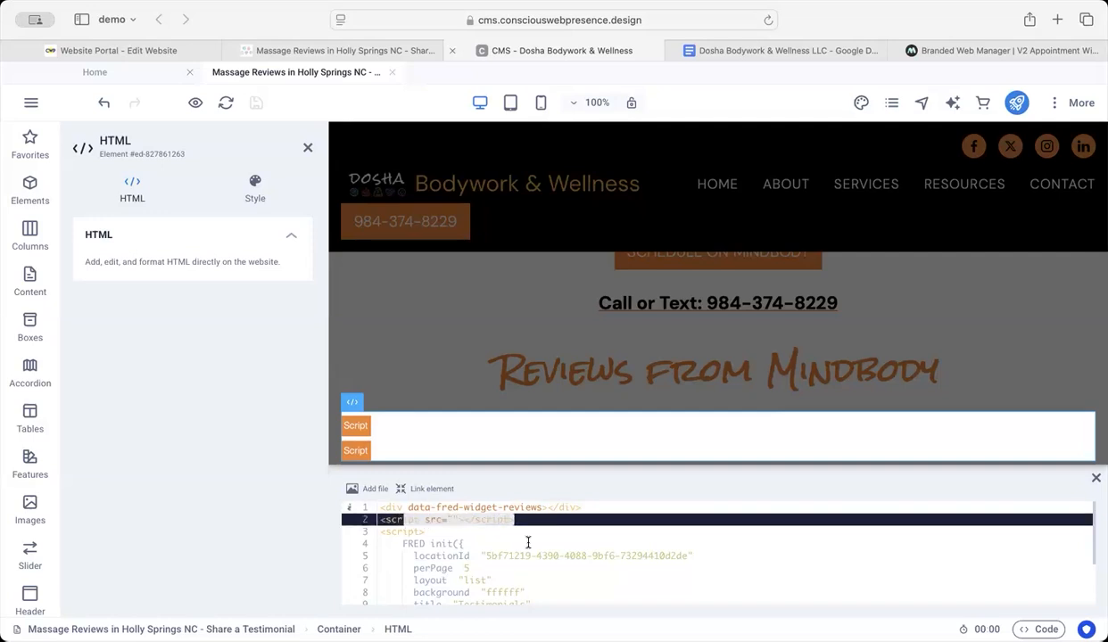
{"action": "key", "text": "BackSpace"}
{"action": "key", "text": "BackSpace"}
{"action": "key", "text": "BackSpace"}
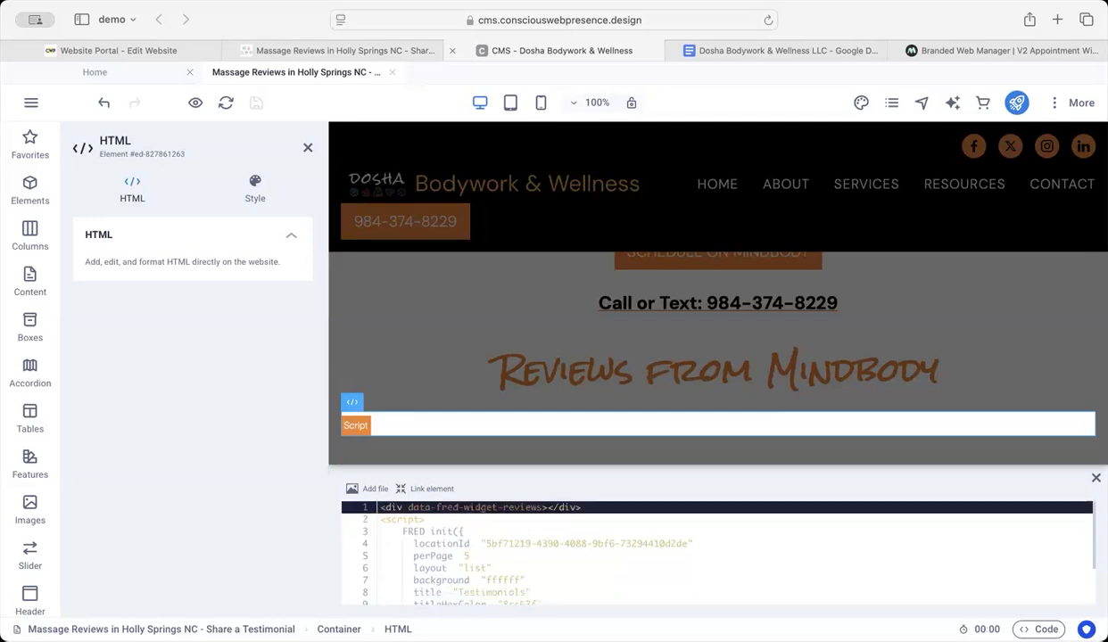
{"action": "scroll", "coordinate": [520, 594], "scroll_direction": "down", "scroll_amount": 3}
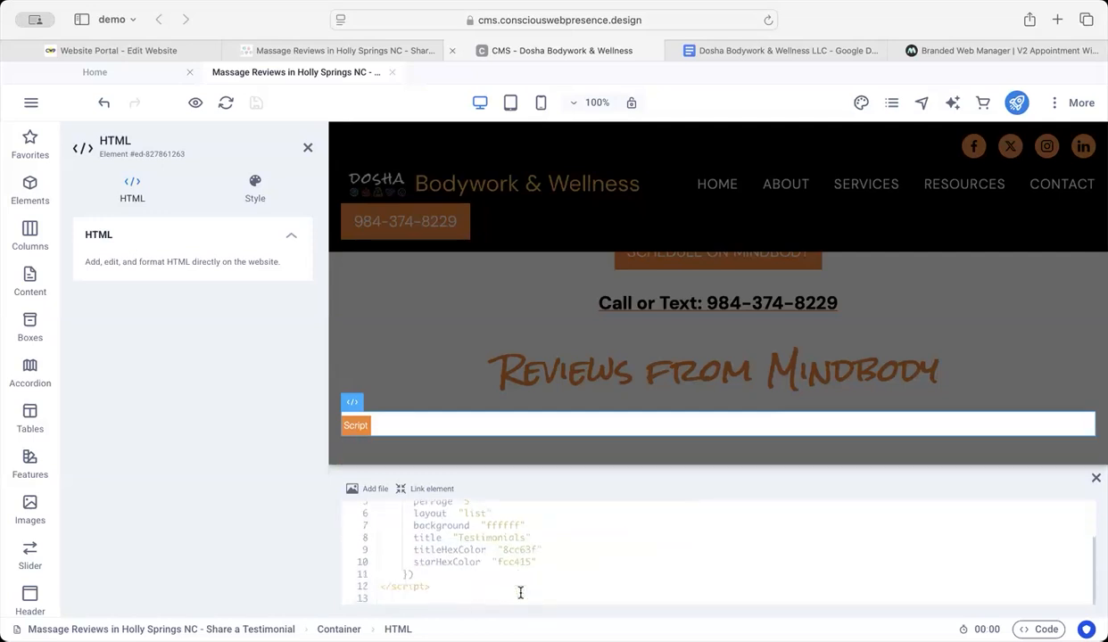
{"action": "scroll", "coordinate": [520, 594], "scroll_direction": "up", "scroll_amount": 3}
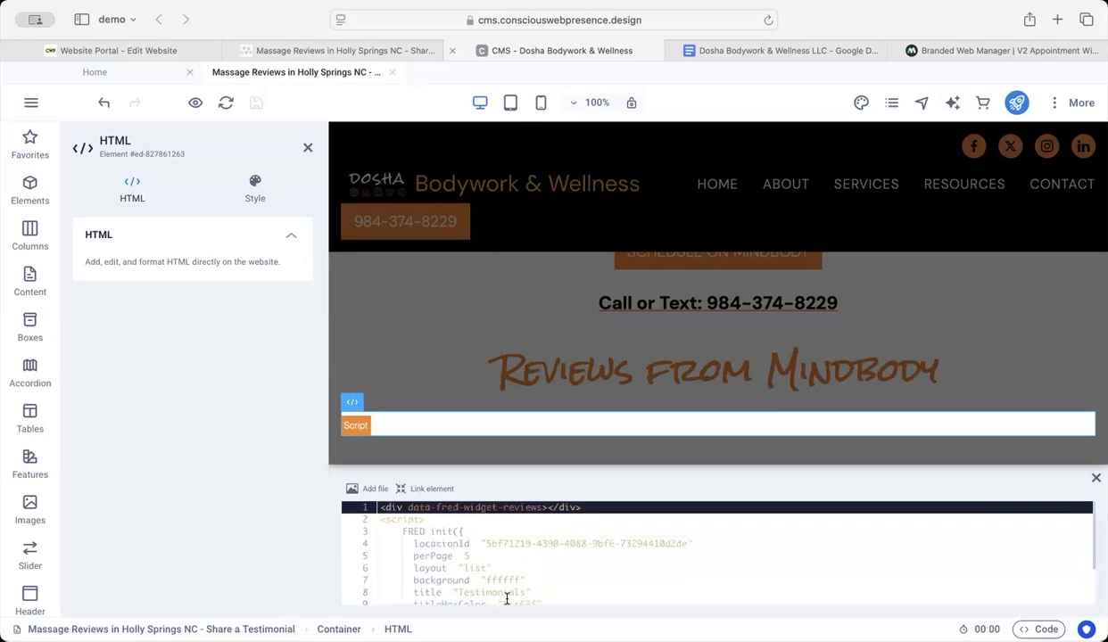
{"action": "left_click", "coordinate": [386, 359]}
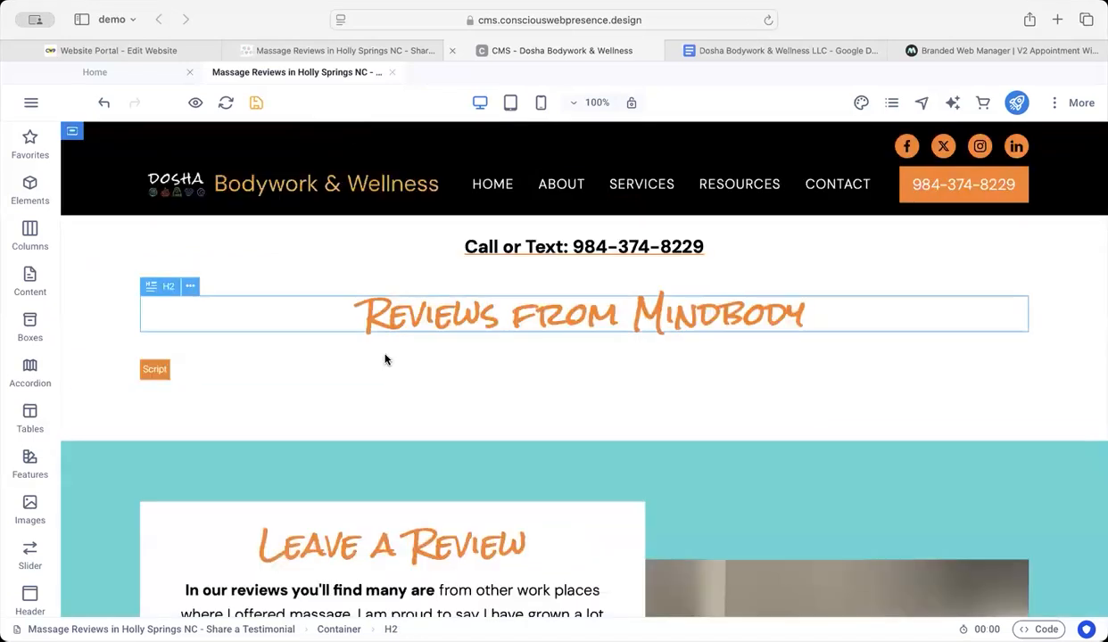
{"action": "left_click", "coordinate": [256, 102]}
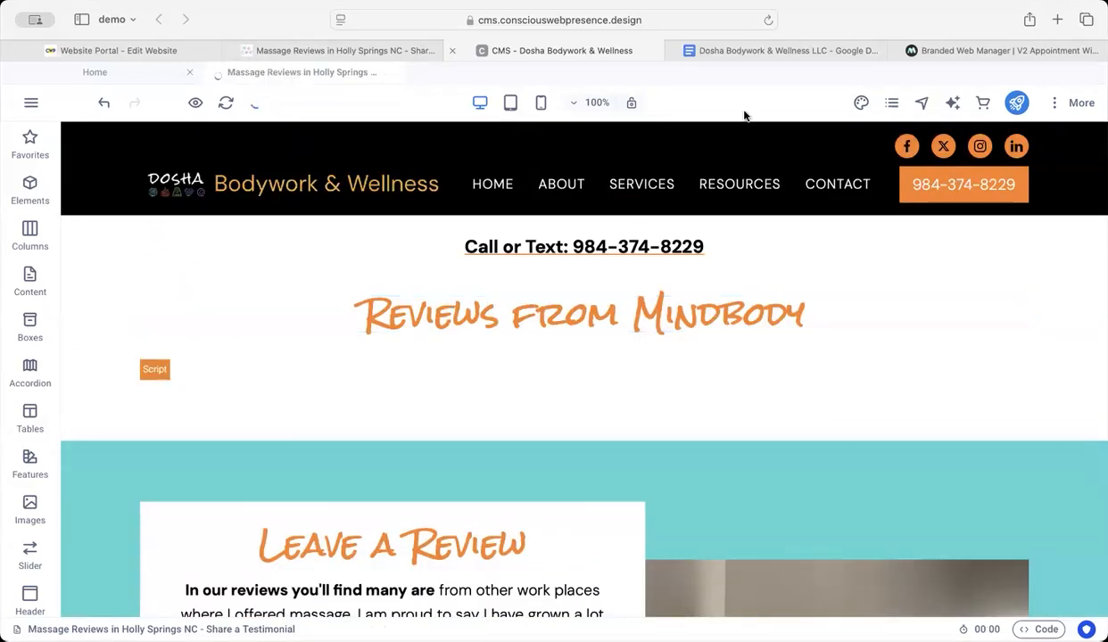
Step: Switch to the live website and load the Share a Review page to check its Mindbody reviews section
{"action": "left_click", "coordinate": [363, 50]}
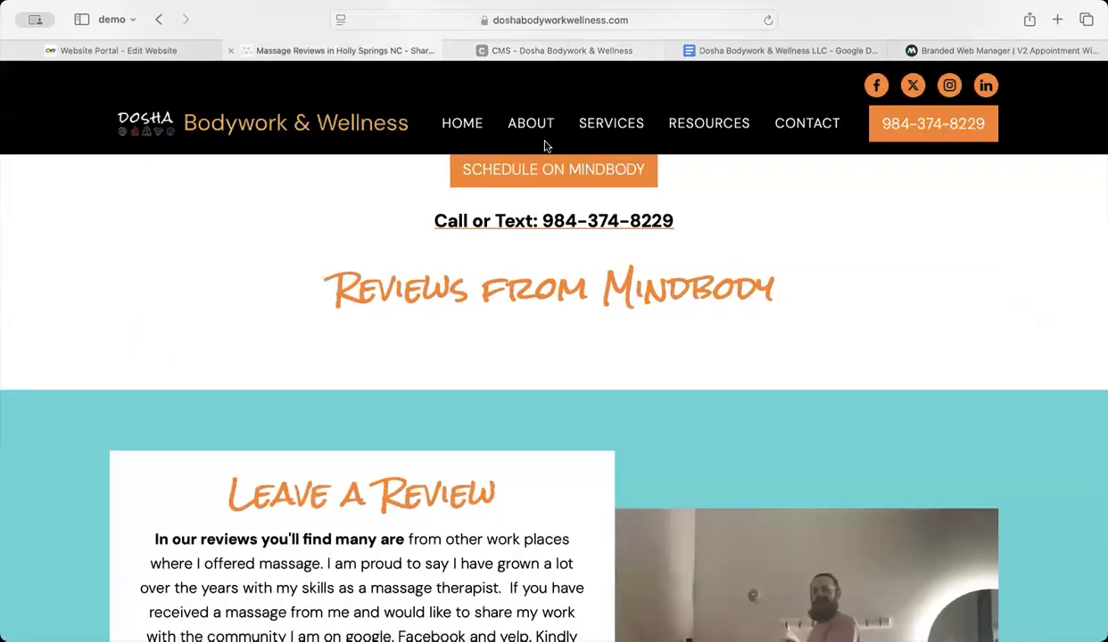
{"action": "mouse_move", "coordinate": [535, 125]}
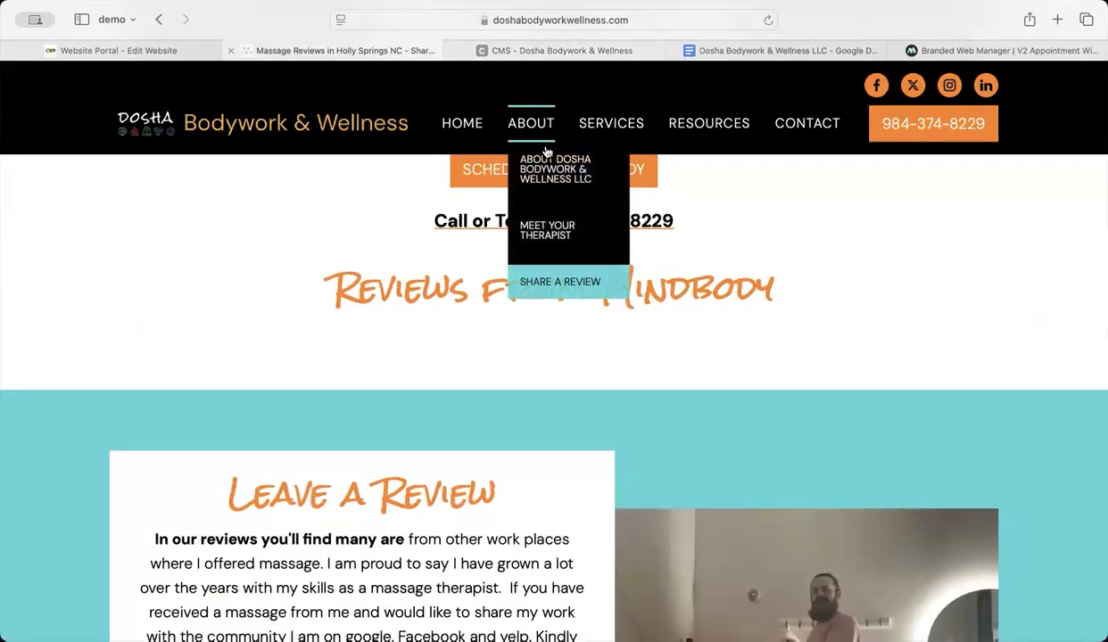
{"action": "left_click", "coordinate": [550, 284]}
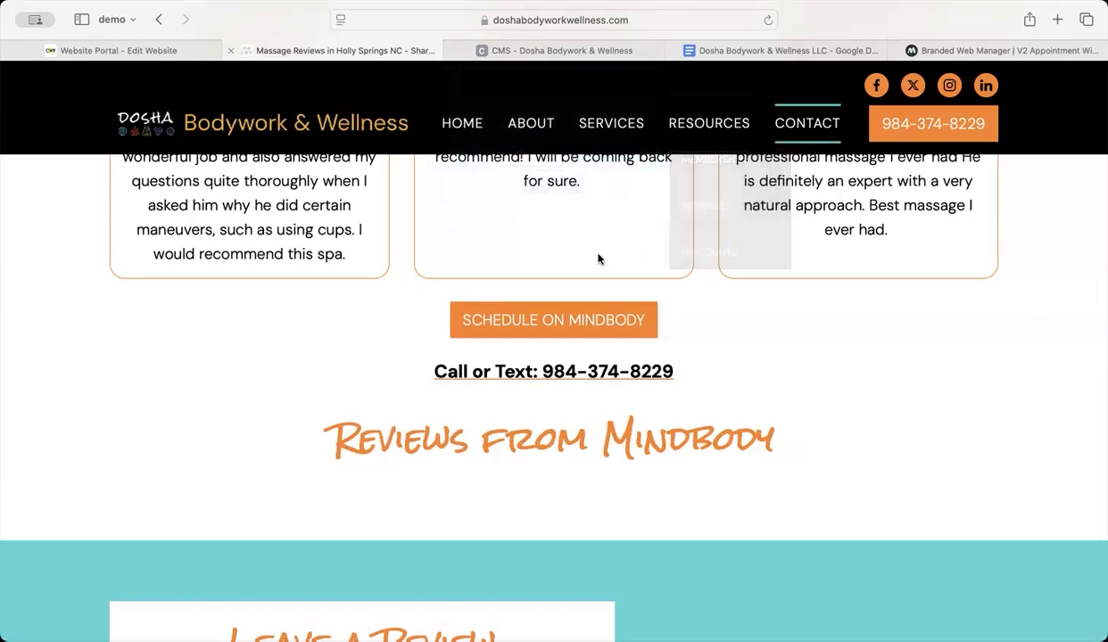
Step: Open the live Services page and compare the "Full Service List" headline with the widget heading "Rest of the Services I offer:" and the services below
{"action": "mouse_move", "coordinate": [600, 138]}
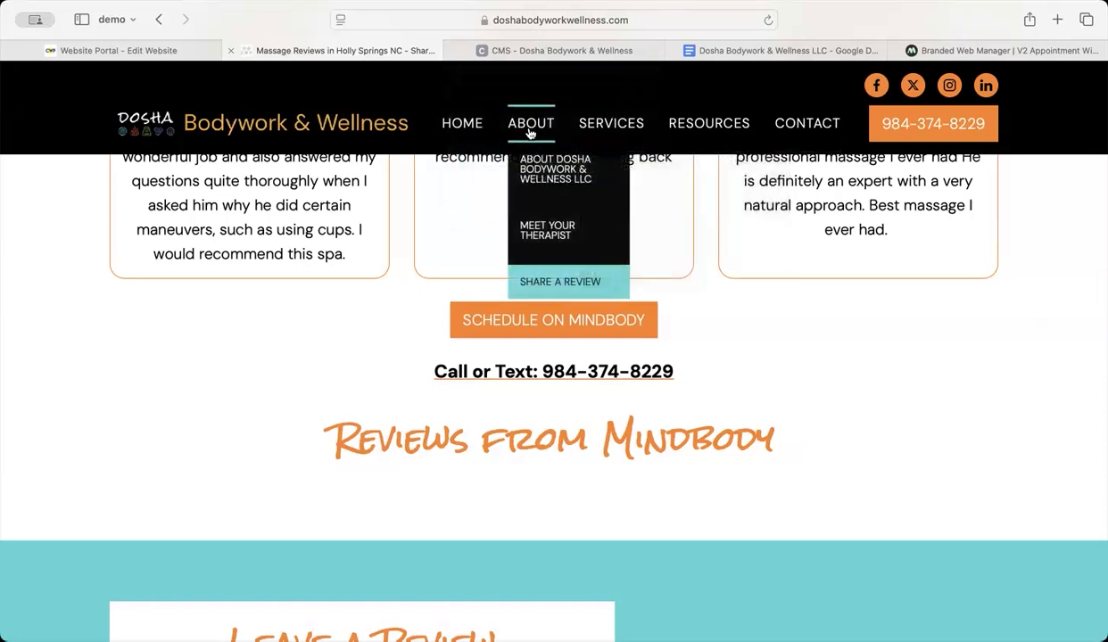
{"action": "left_click", "coordinate": [609, 123]}
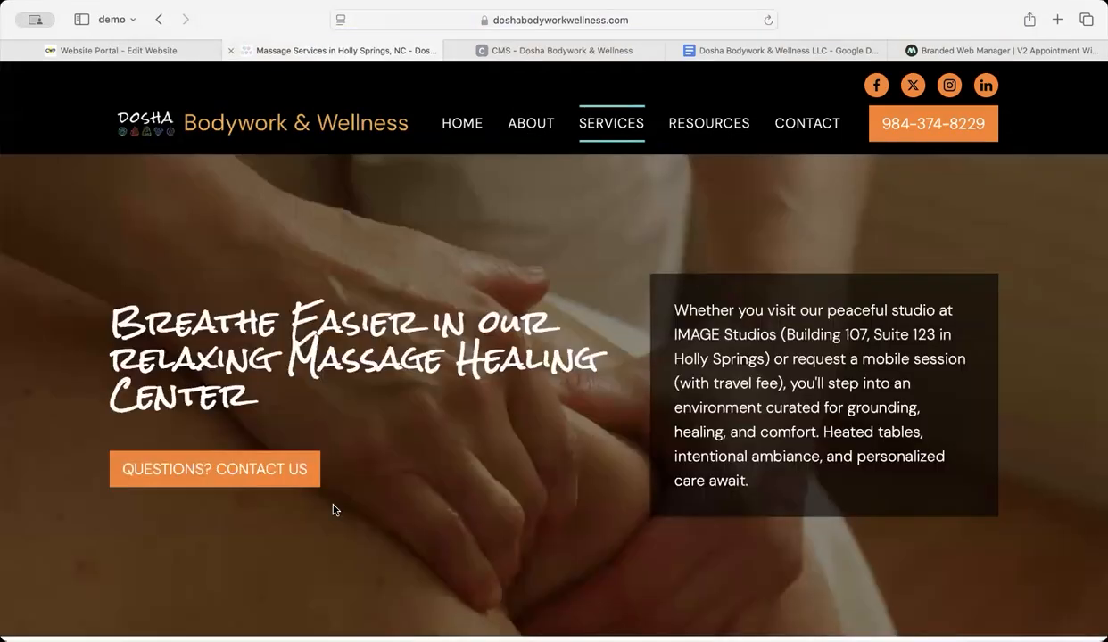
{"action": "scroll", "coordinate": [333, 510], "scroll_direction": "down", "scroll_amount": 20}
{"action": "scroll", "coordinate": [295, 405], "scroll_direction": "up", "scroll_amount": 1}
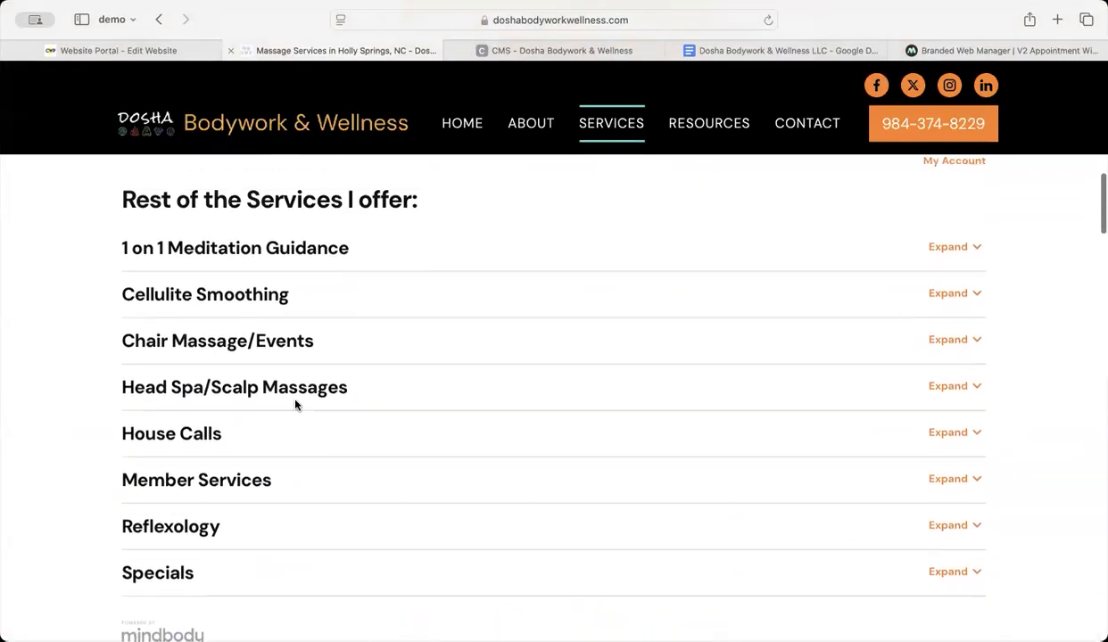
{"action": "scroll", "coordinate": [231, 219], "scroll_direction": "up", "scroll_amount": 2}
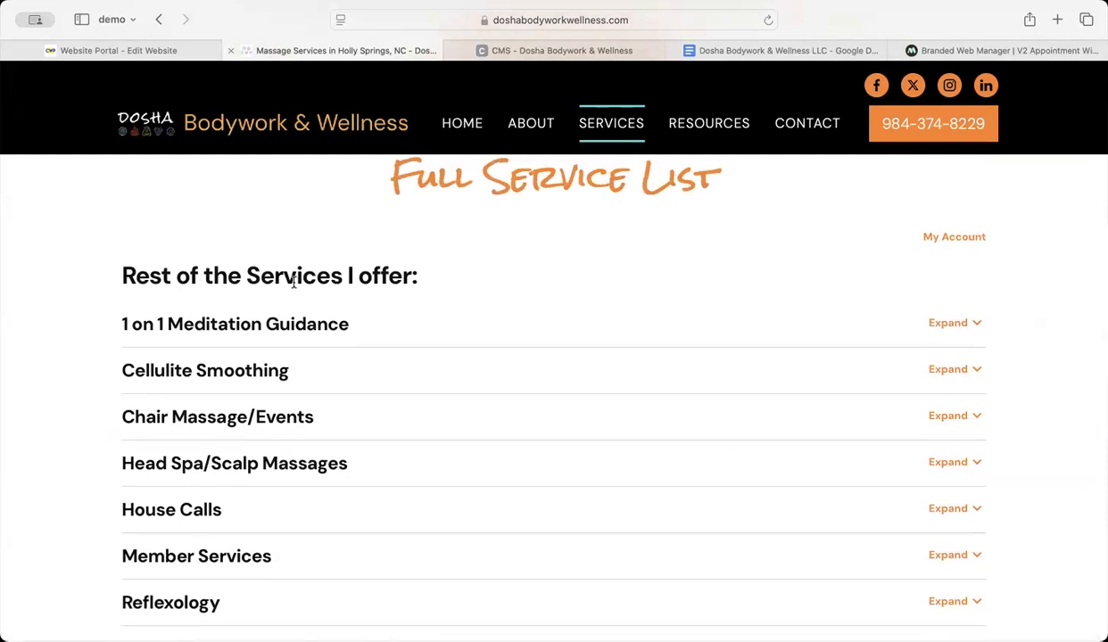
{"action": "left_click_drag", "start_coordinate": [350, 277], "coordinate": [119, 268]}
{"action": "scroll", "coordinate": [340, 229], "scroll_direction": "up", "scroll_amount": 1}
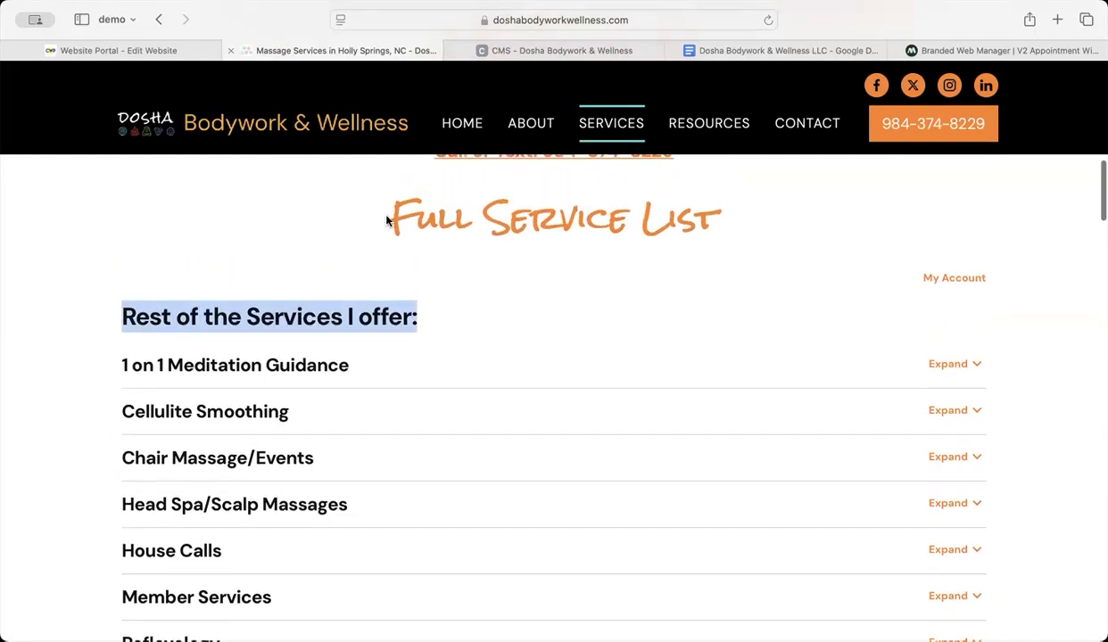
{"action": "left_click_drag", "start_coordinate": [390, 216], "coordinate": [743, 232]}
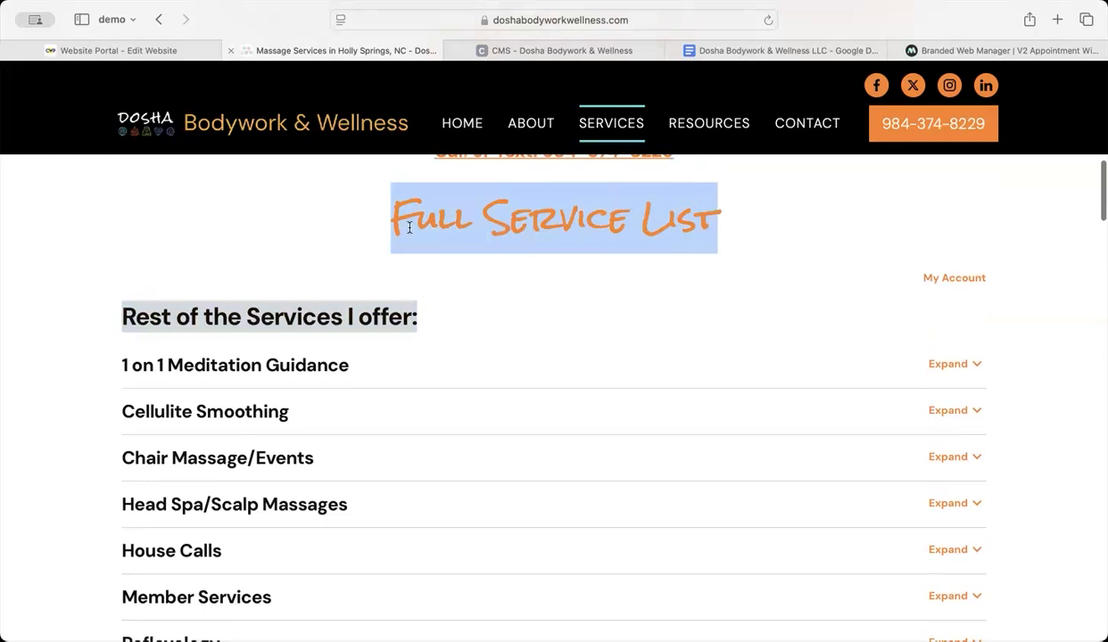
{"action": "left_click_drag", "start_coordinate": [413, 304], "coordinate": [114, 319]}
{"action": "scroll", "coordinate": [246, 314], "scroll_direction": "down", "scroll_amount": 3}
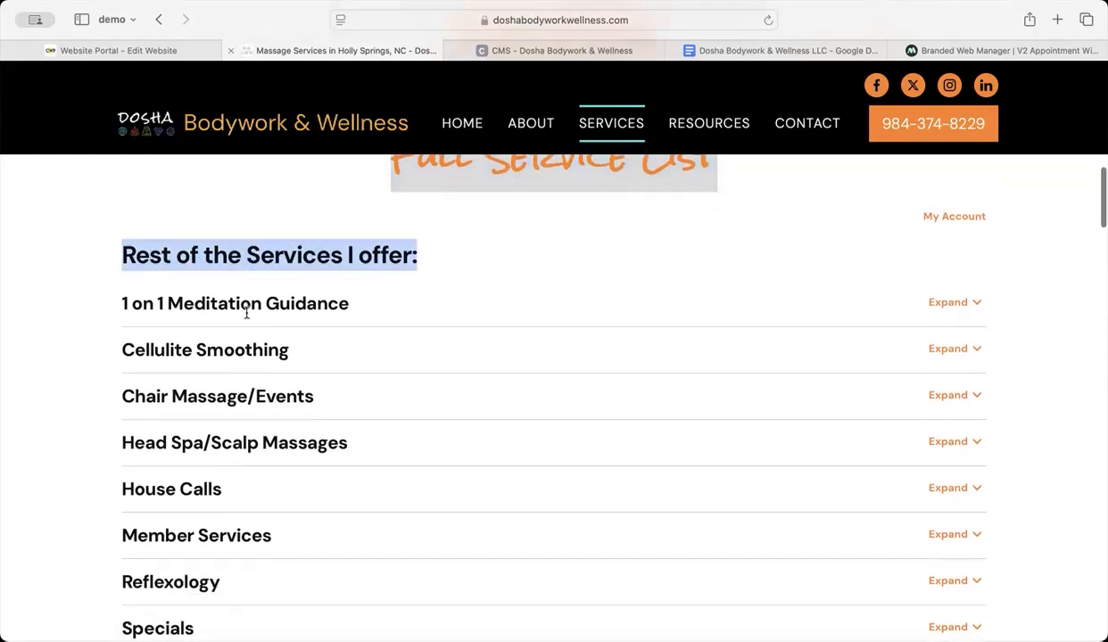
{"action": "scroll", "coordinate": [246, 393], "scroll_direction": "down", "scroll_amount": 3}
{"action": "scroll", "coordinate": [245, 496], "scroll_direction": "down", "scroll_amount": 10}
{"action": "scroll", "coordinate": [244, 495], "scroll_direction": "down", "scroll_amount": 20}
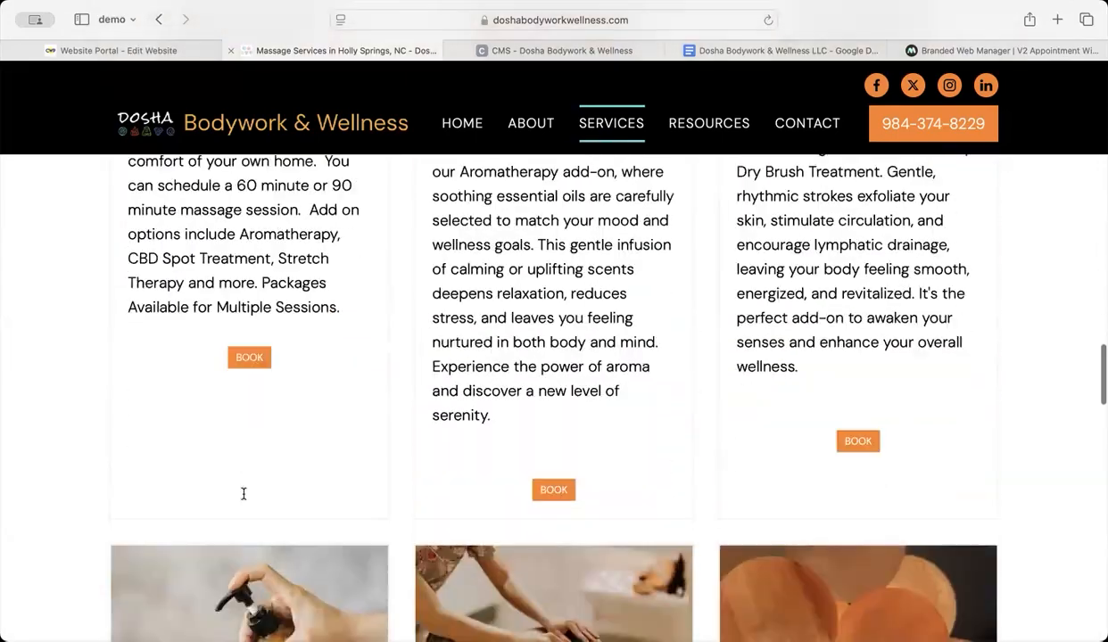